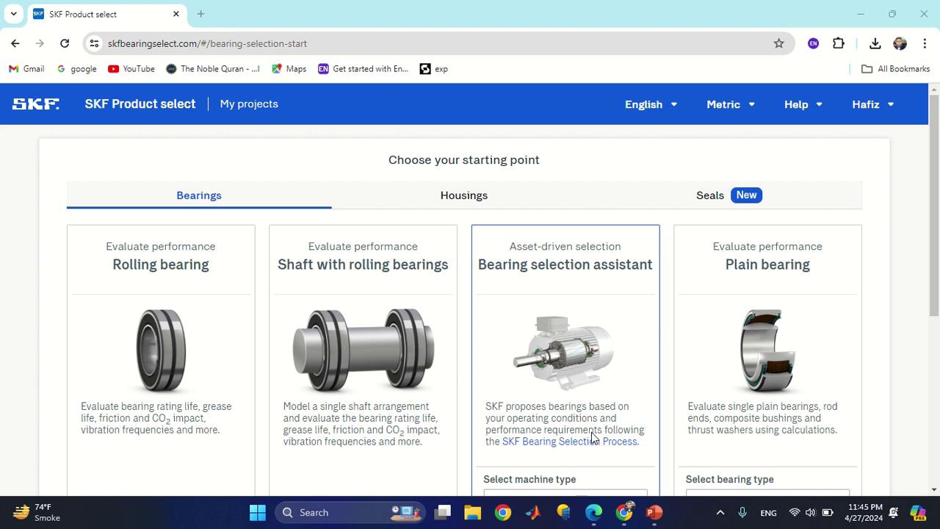
Switch to Edge to examine the shaft figure in CEP.pdf and Table 11-3 in Shigley 9e.pdf, and return to SKF Product select.
key(alt+Tab)
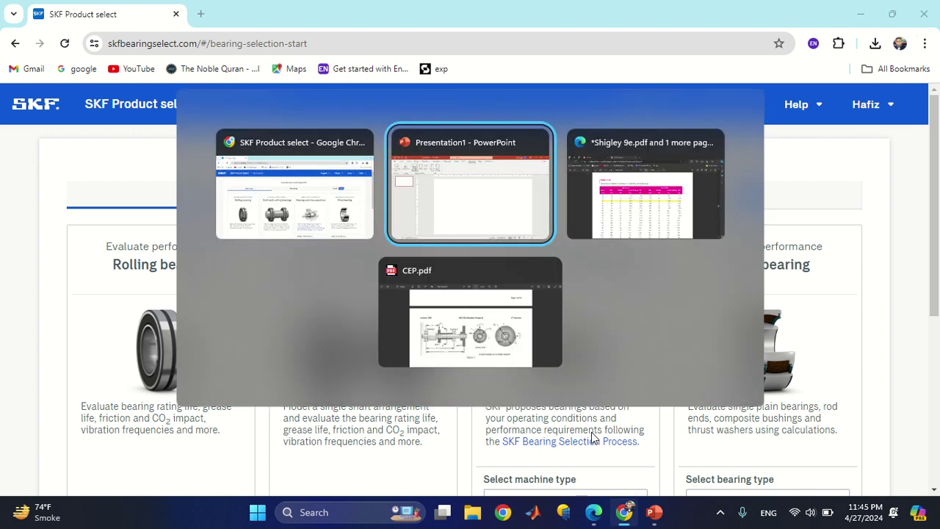
key(alt+Tab)
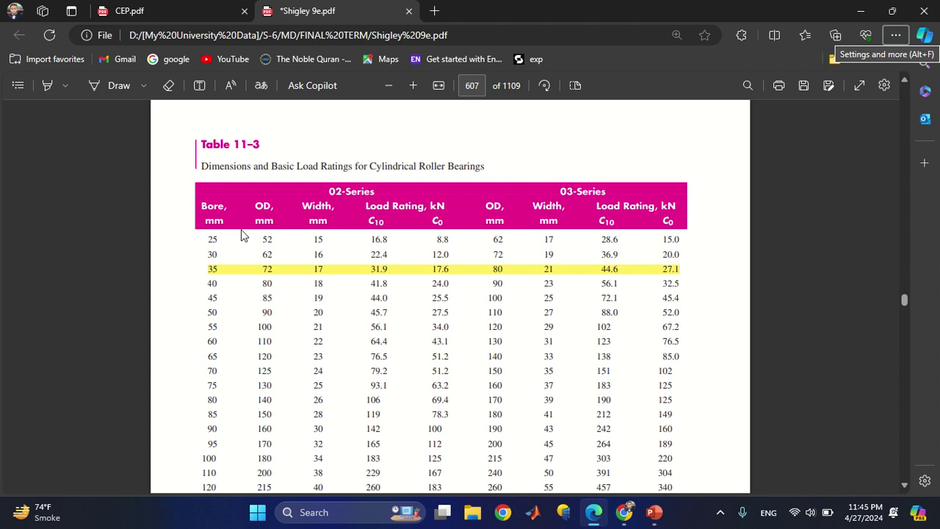
click(126, 10)
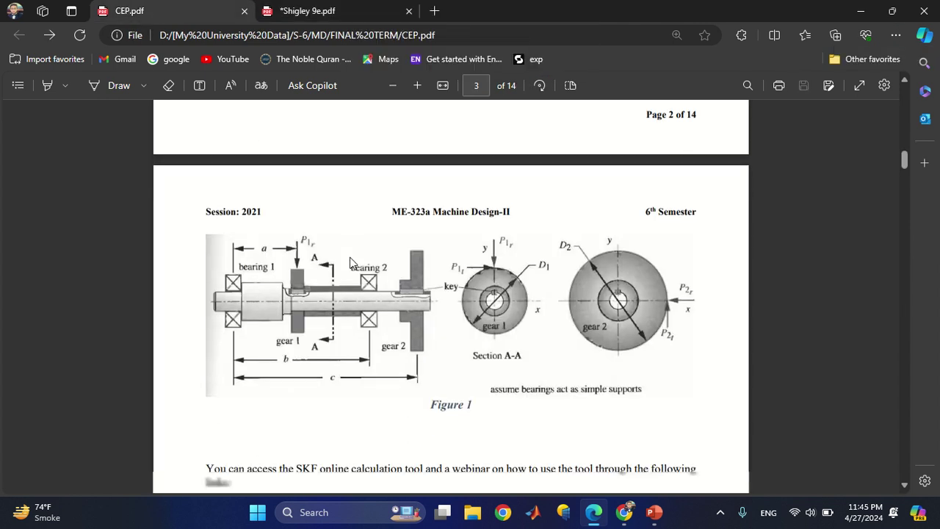
scroll(350, 262, down, 3)
scroll(312, 220, up, 3)
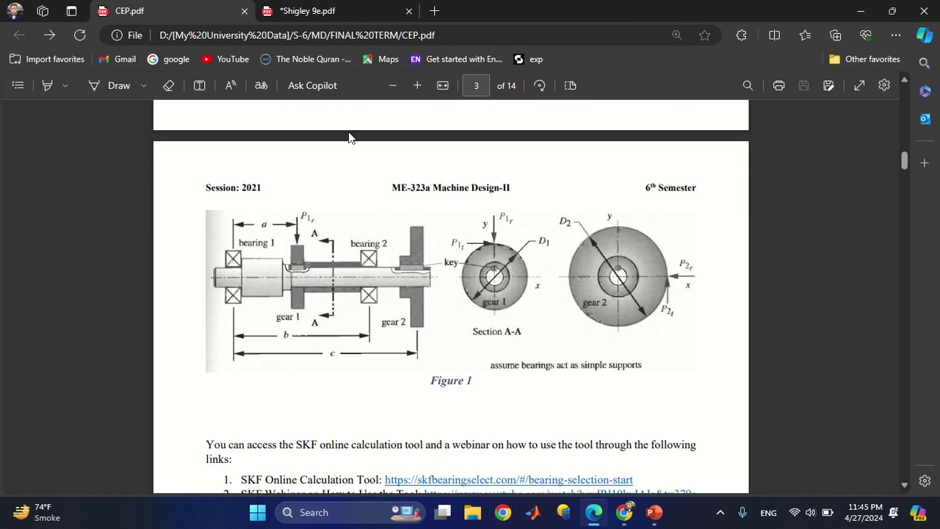
click(338, 9)
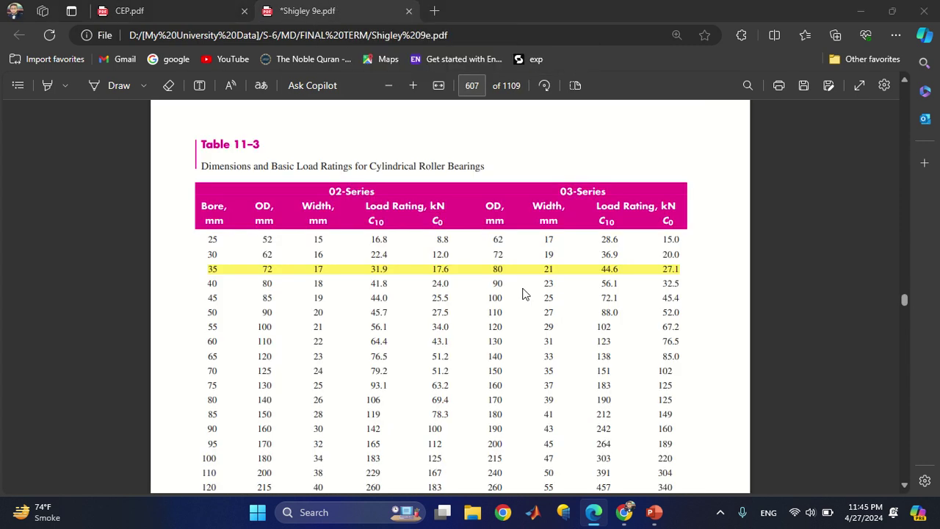
key(alt+Tab)
key(alt+Tab)
key(alt+Tab)
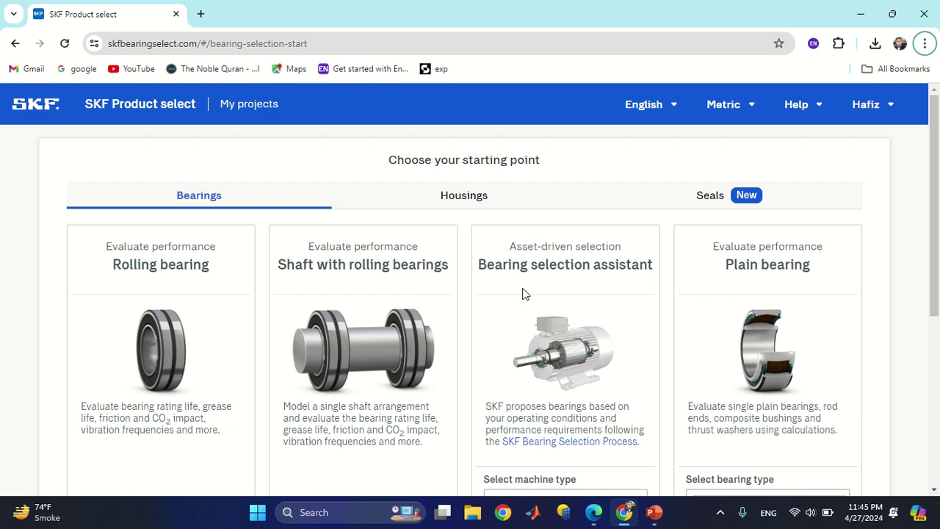
Start a performance evaluation for a shaft with rolling bearings.
scroll(523, 293, down, 2)
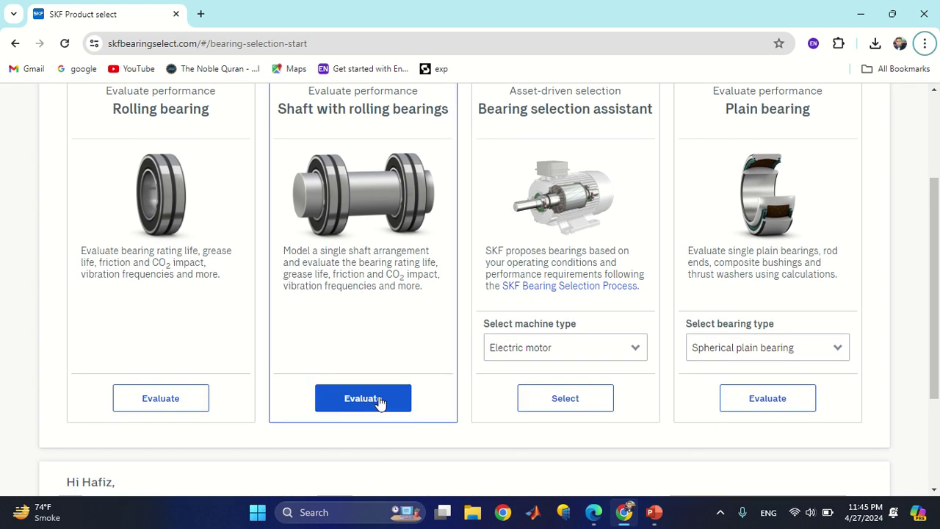
scroll(380, 402, up, 1)
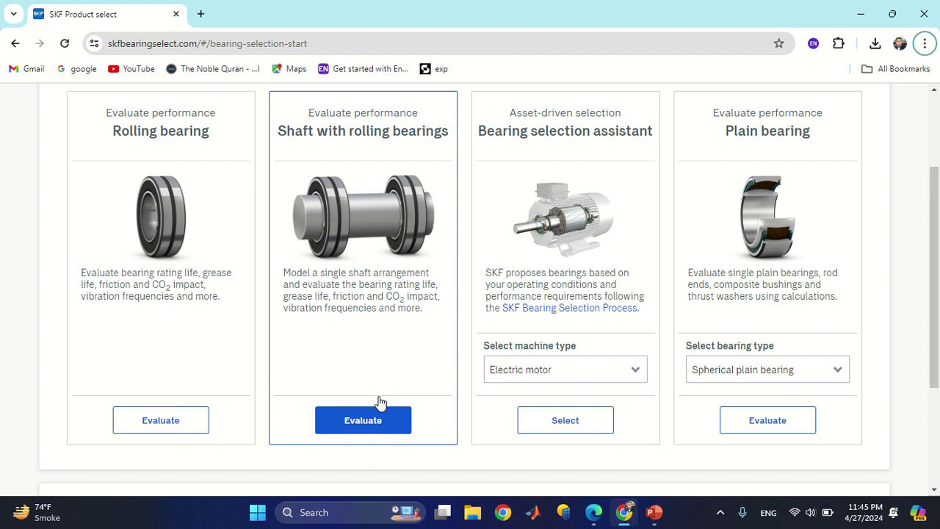
click(367, 429)
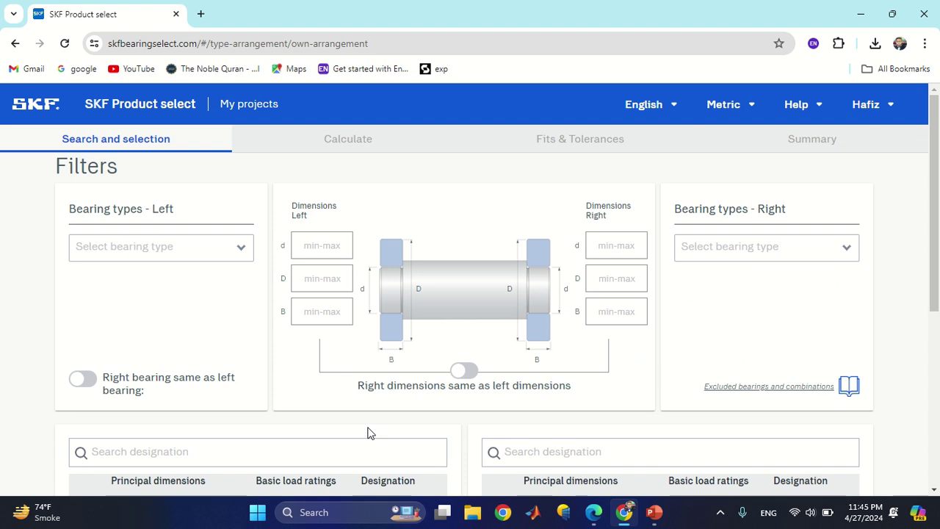
Switch to Edge to examine the Section A data table in CEP.pdf, and return to SKF Product select.
click(593, 514)
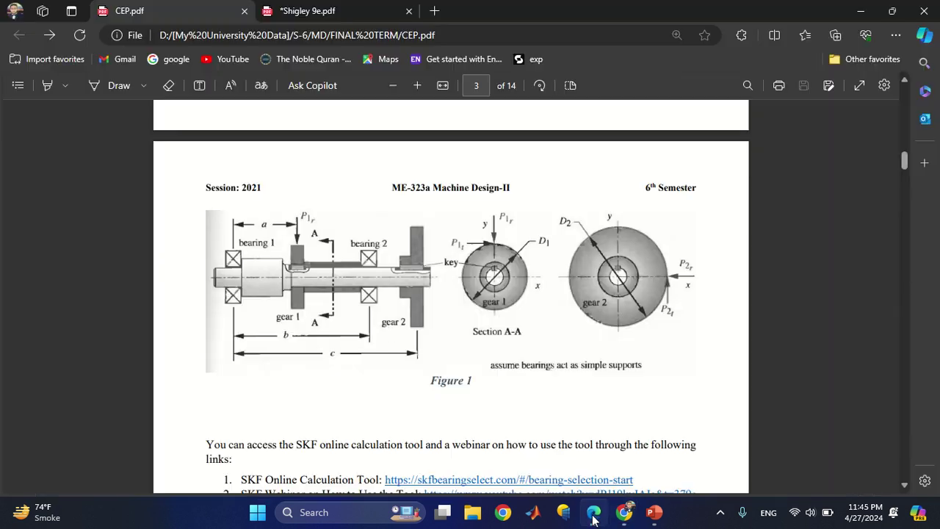
scroll(403, 273, down, 1)
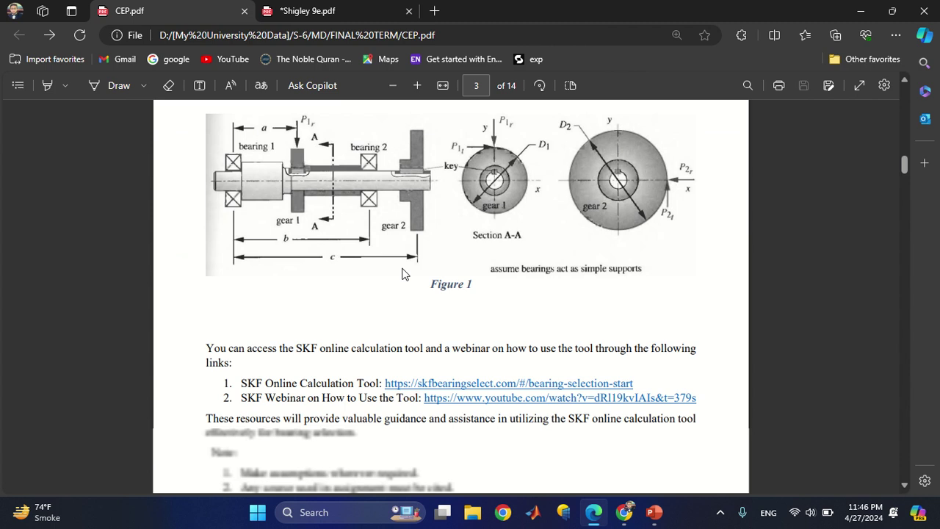
scroll(403, 273, down, 20)
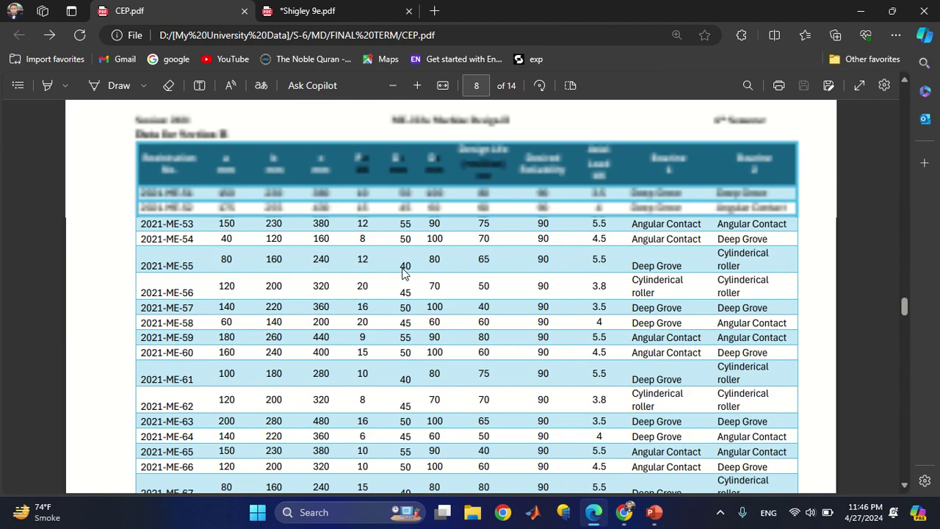
scroll(403, 273, up, 10)
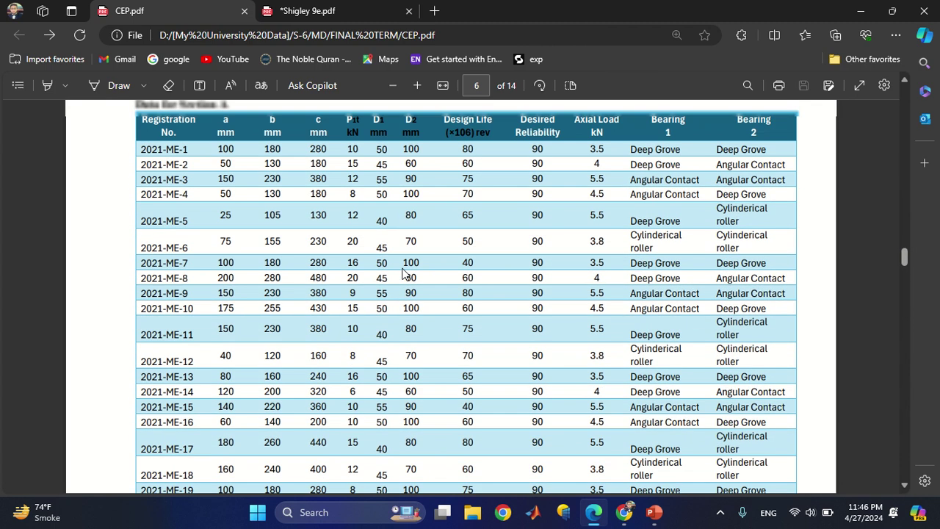
scroll(402, 273, up, 1)
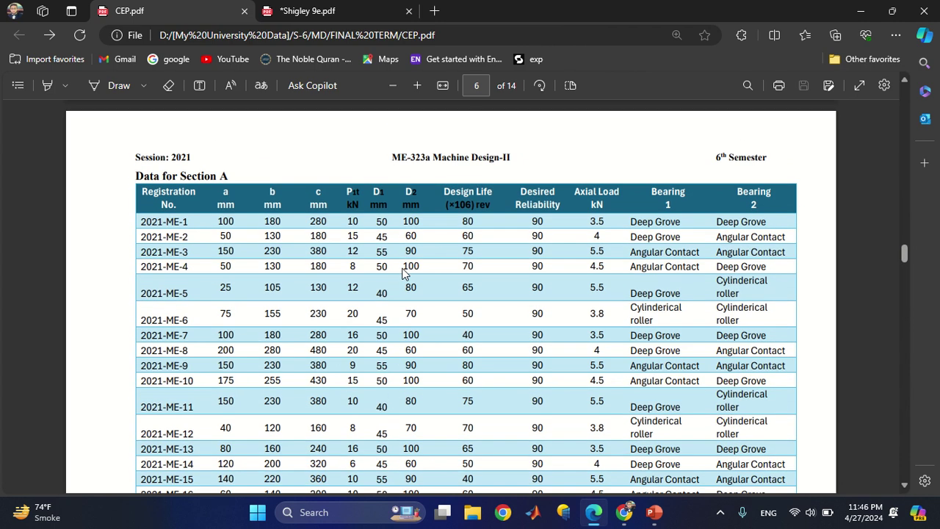
click(623, 512)
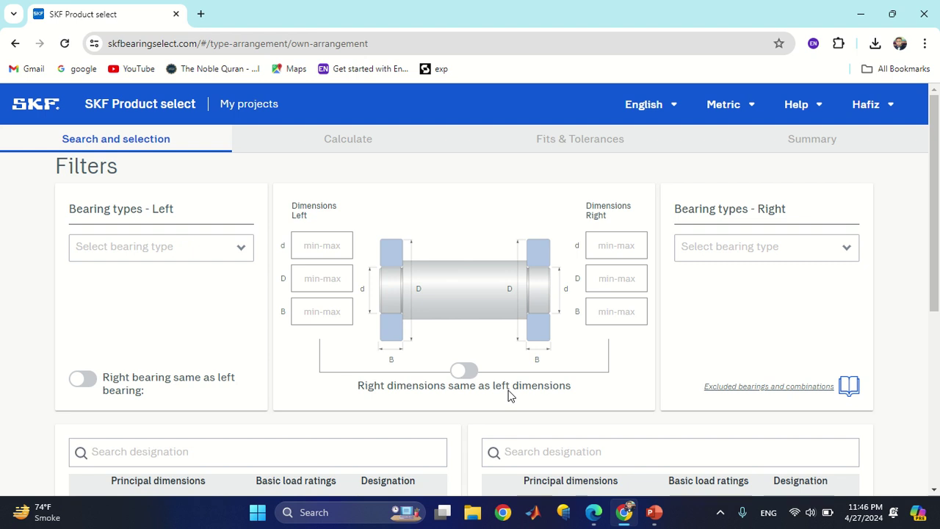
Switch to Edge to examine Table 11-2 of deep-groove and angular-contact ball bearings in Shigley 9e.pdf, and return to SKF Product select.
click(325, 247)
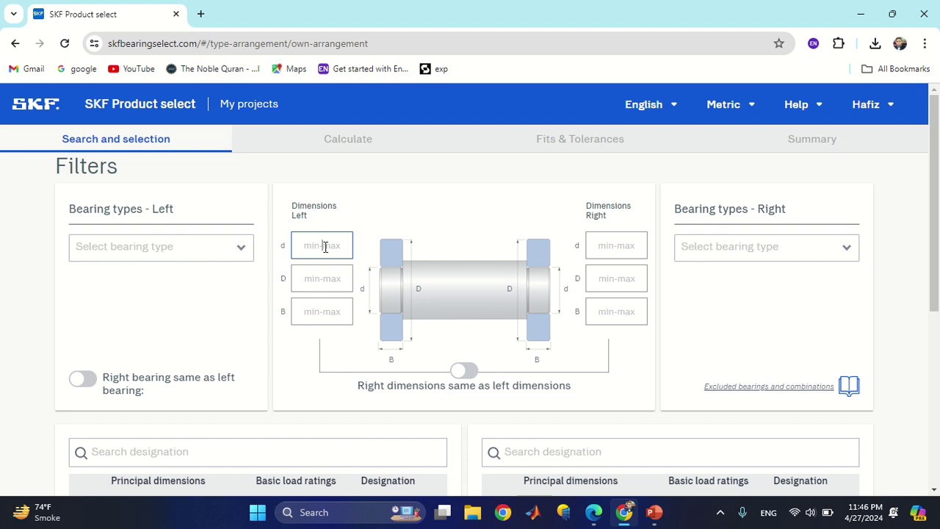
click(593, 512)
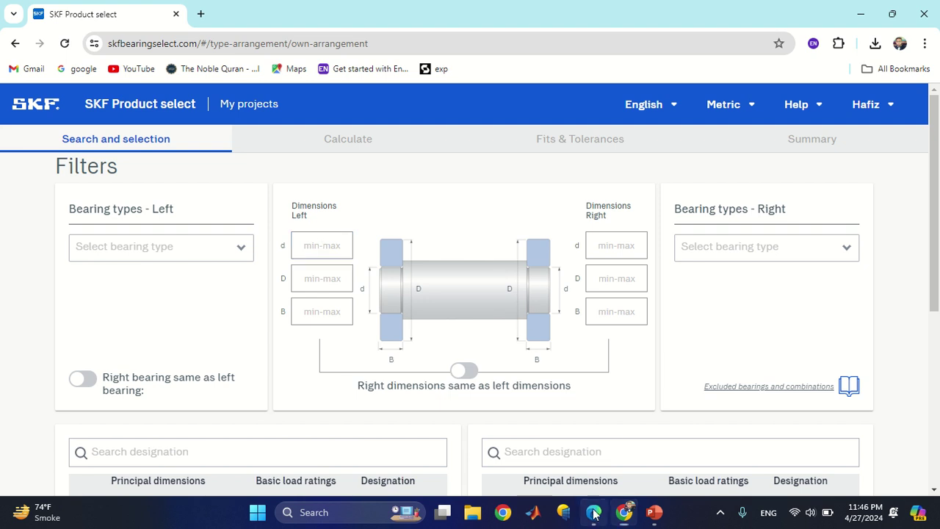
scroll(436, 263, up, 20)
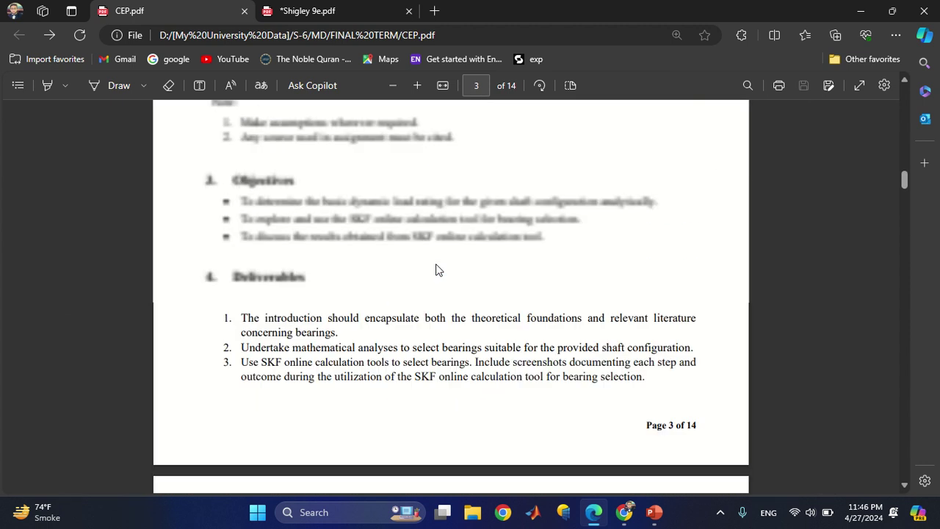
click(287, 8)
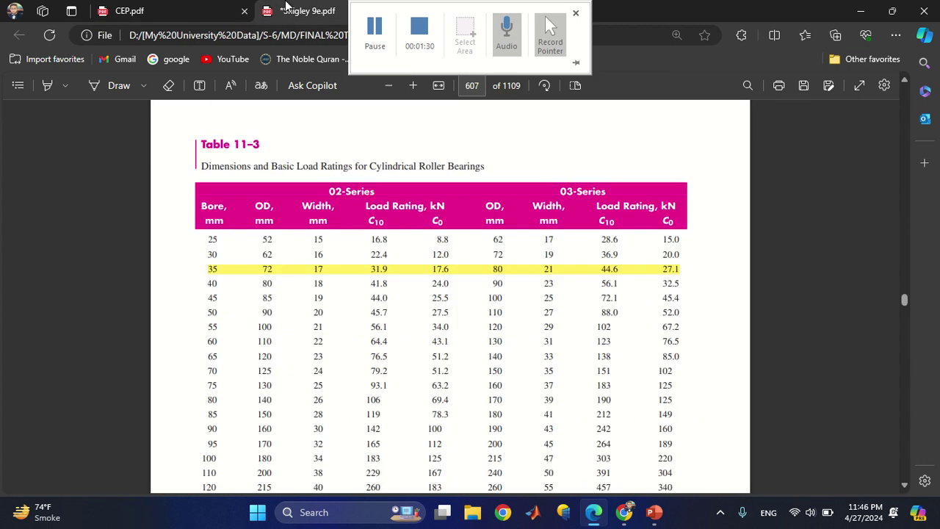
scroll(351, 185, up, 5)
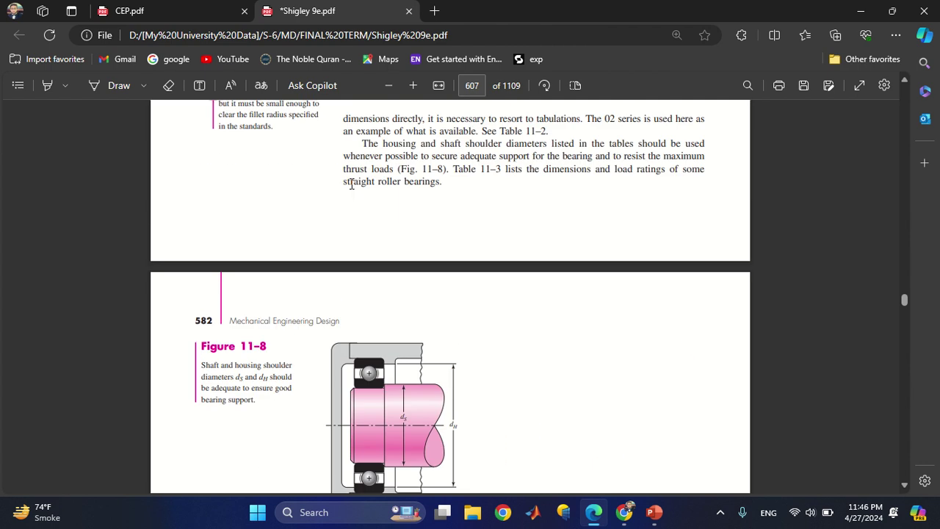
scroll(360, 190, up, 10)
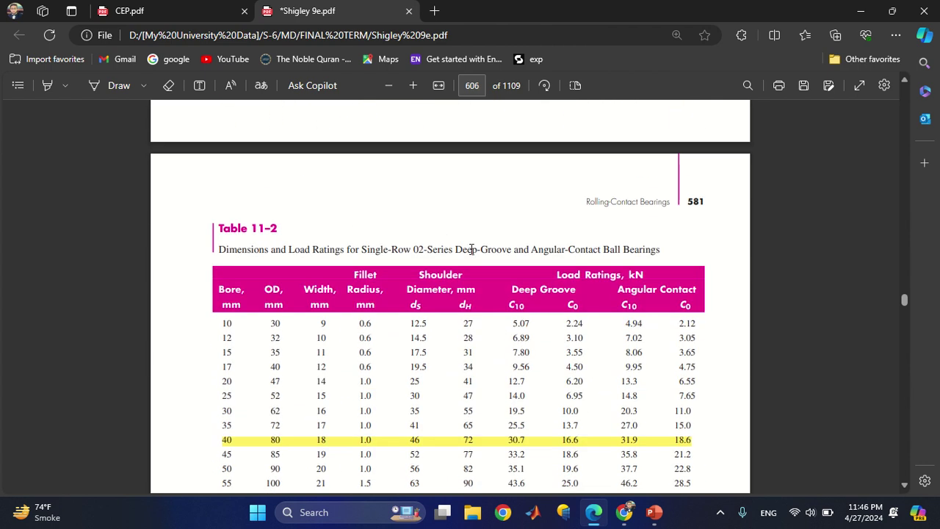
scroll(471, 249, down, 3)
scroll(471, 249, up, 1)
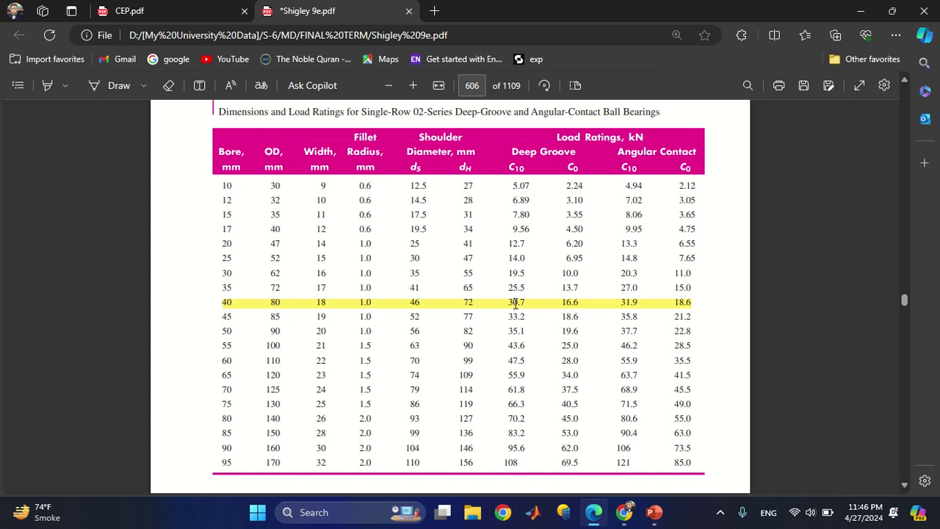
key(alt+Tab)
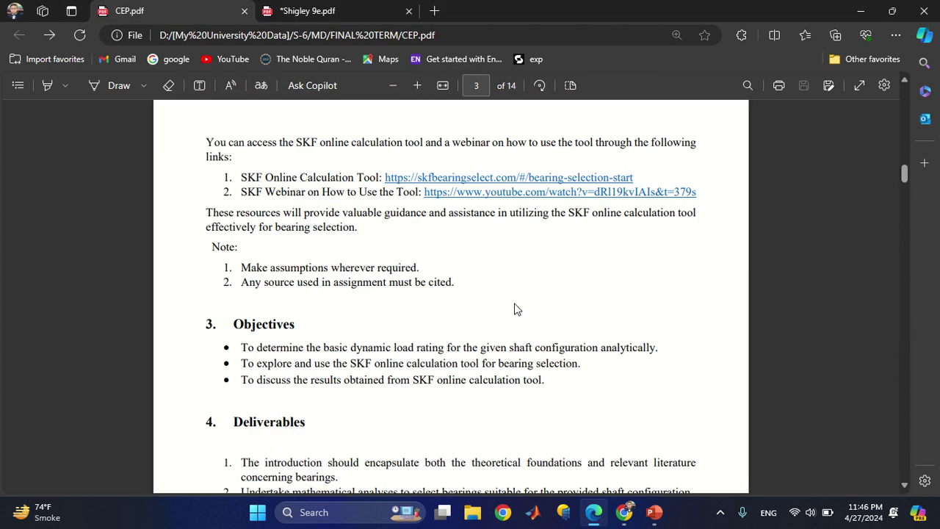
click(623, 512)
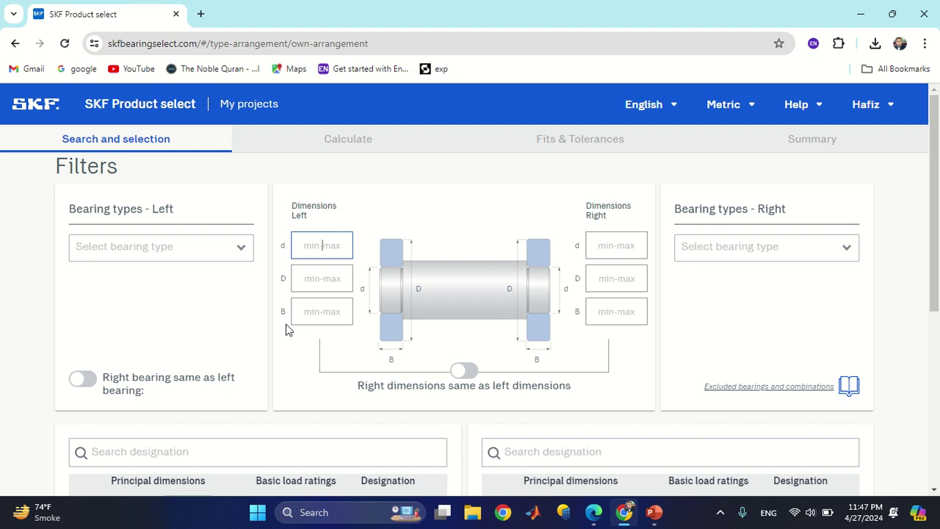
Consult Table 11-2 in Shigley 9e.pdf and set the left bearing dimensions in SKF Product select to d 40, D 80 and B 18 mm.
key(alt+Tab)
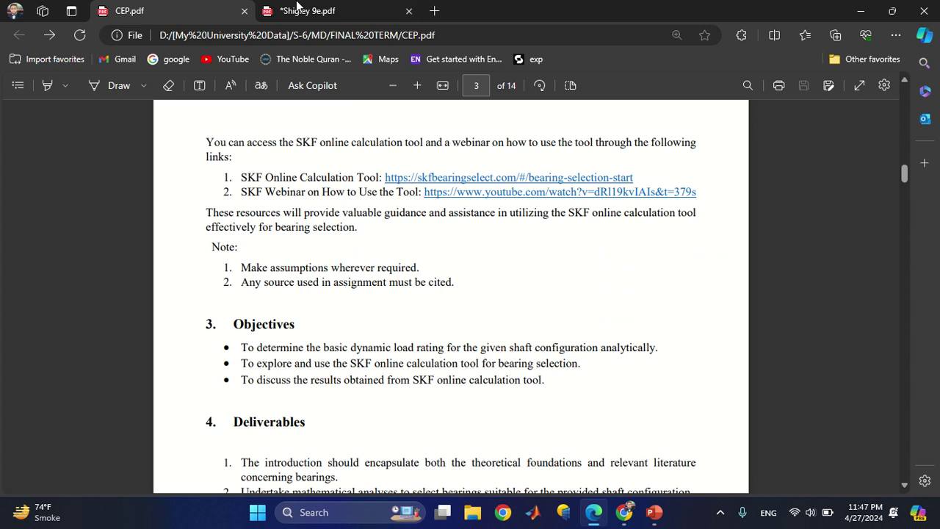
click(300, 9)
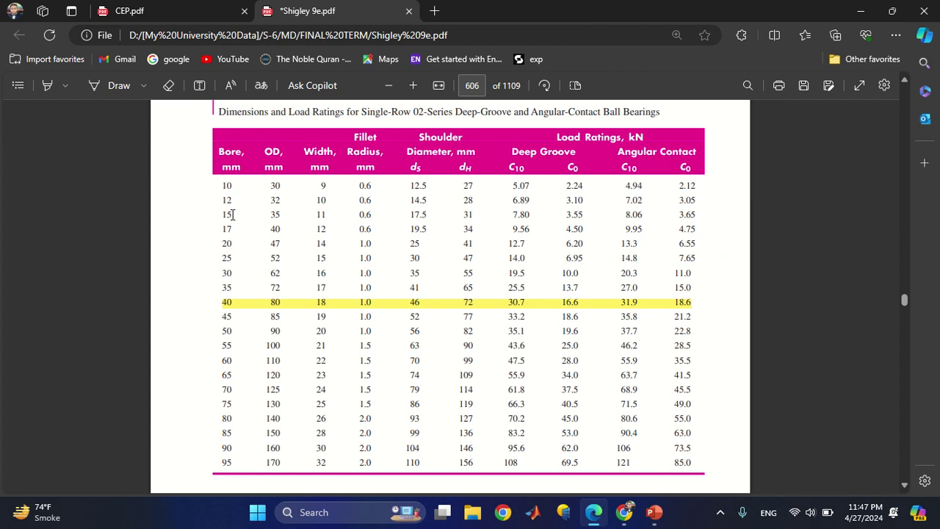
key(ctrl+Tab)
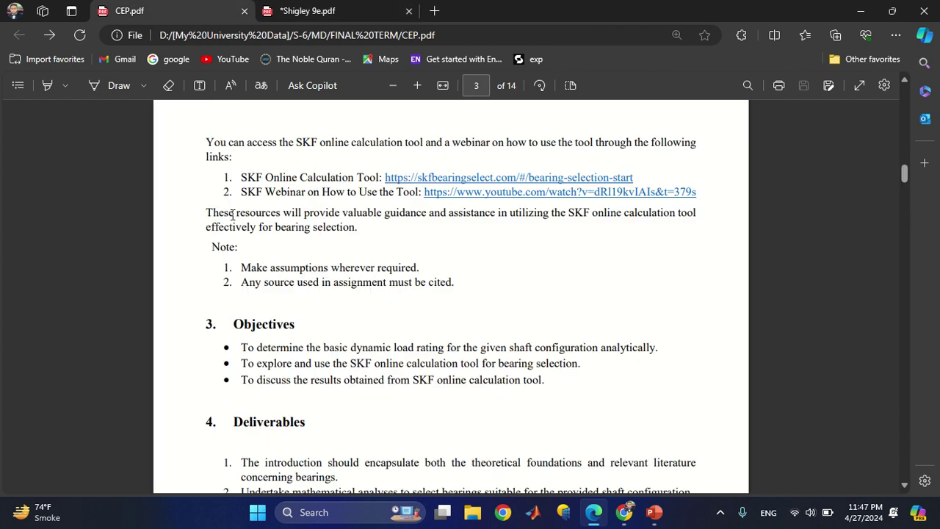
key(alt+Tab)
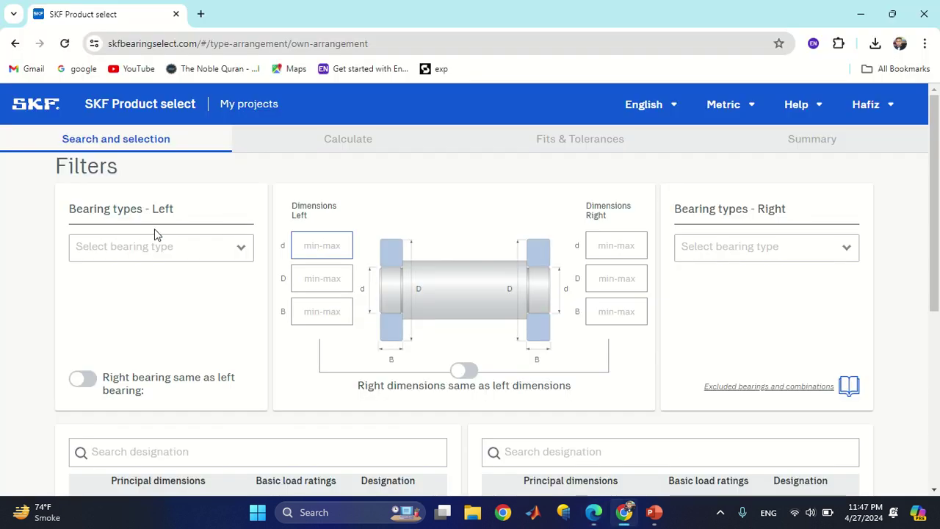
text(40)
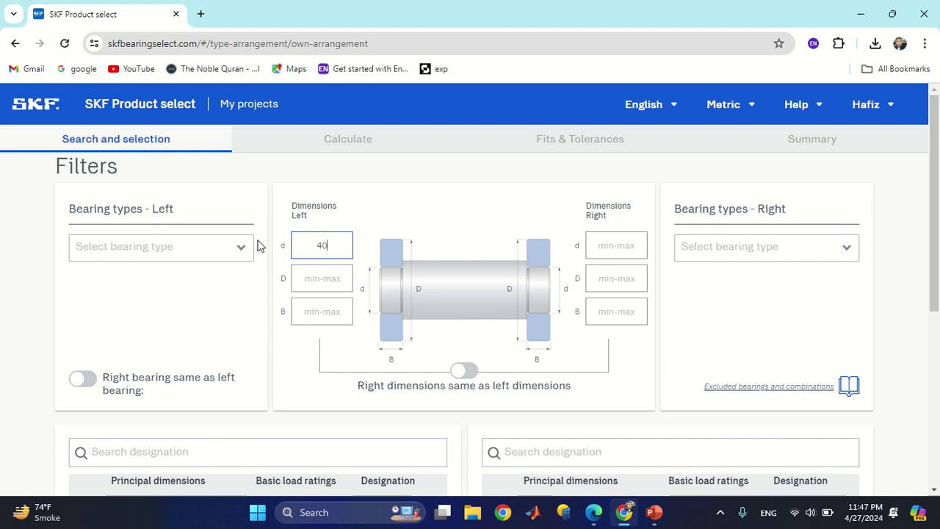
key(Tab)
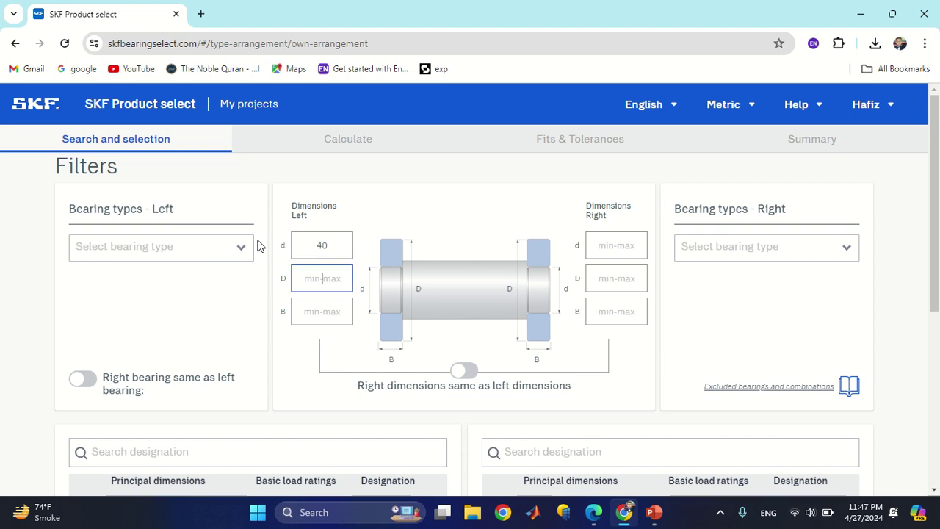
text(80)
key(Tab)
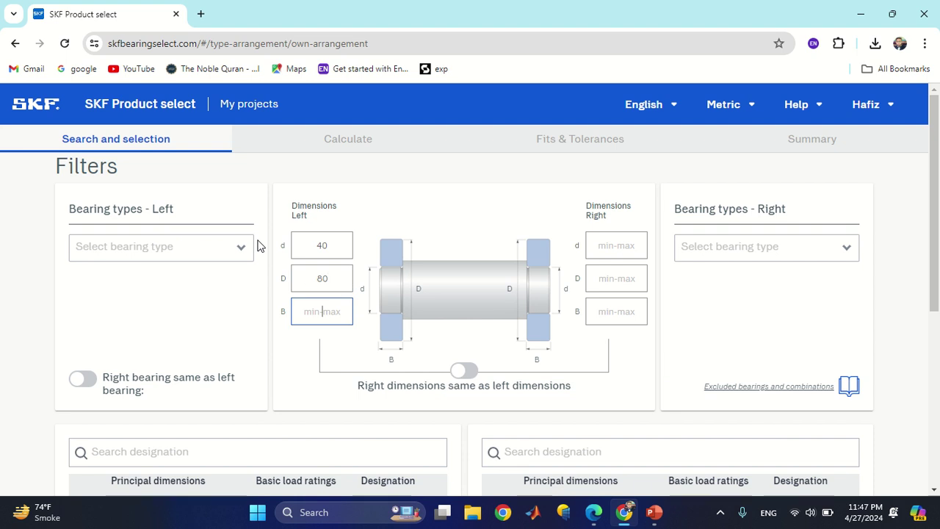
text(18)
Set the right bearing dimensions to d 35, D 72 and B 17 mm.
click(606, 250)
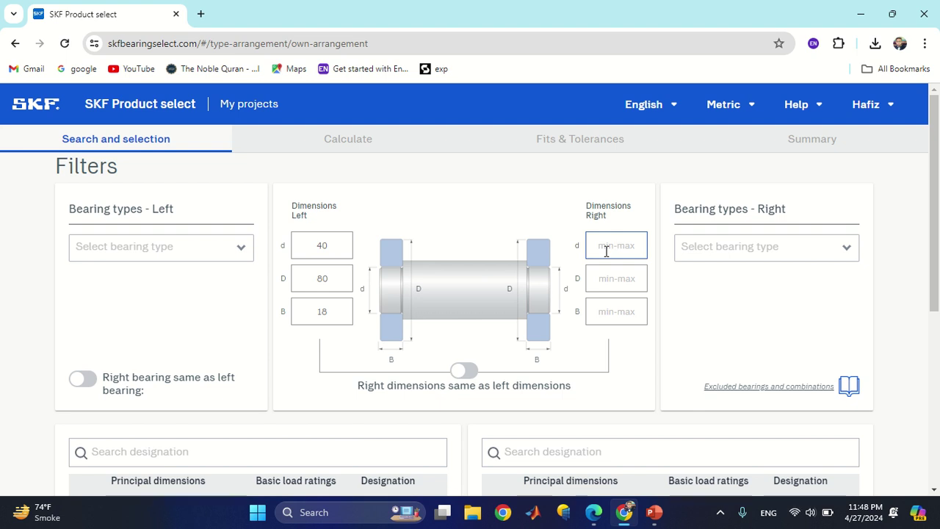
text(35)
key(Tab)
text(72)
key(Tab)
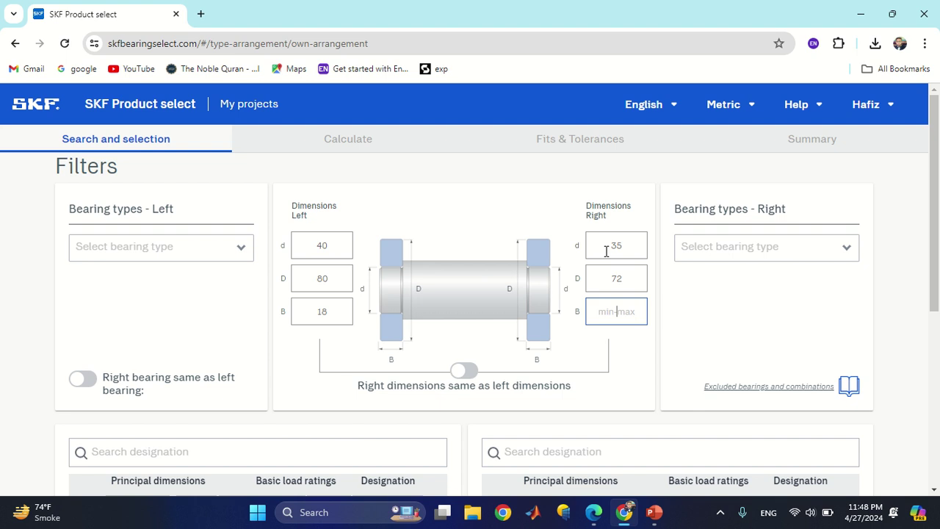
text(17)
Set the right bearing type to Cylindrical roller bearing and the left bearing type to Deep groove ball bearing.
scroll(606, 251, down, 1)
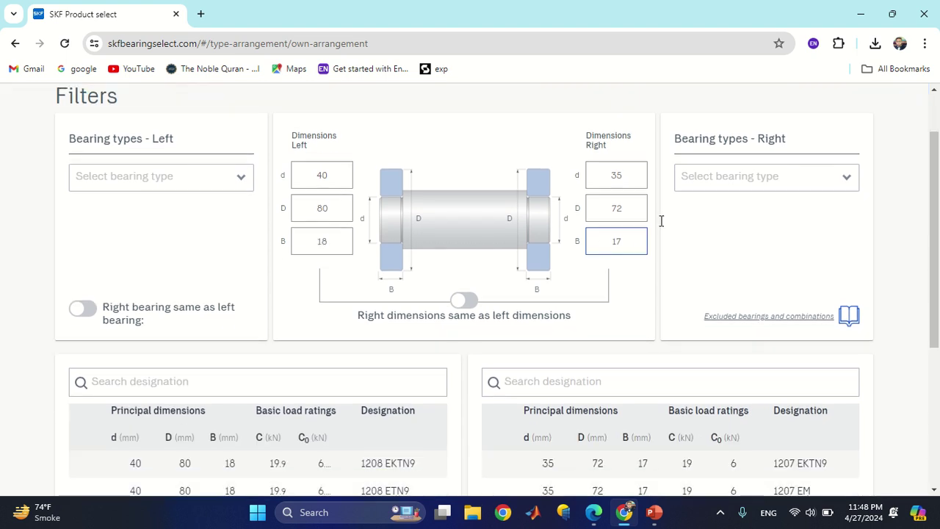
click(757, 180)
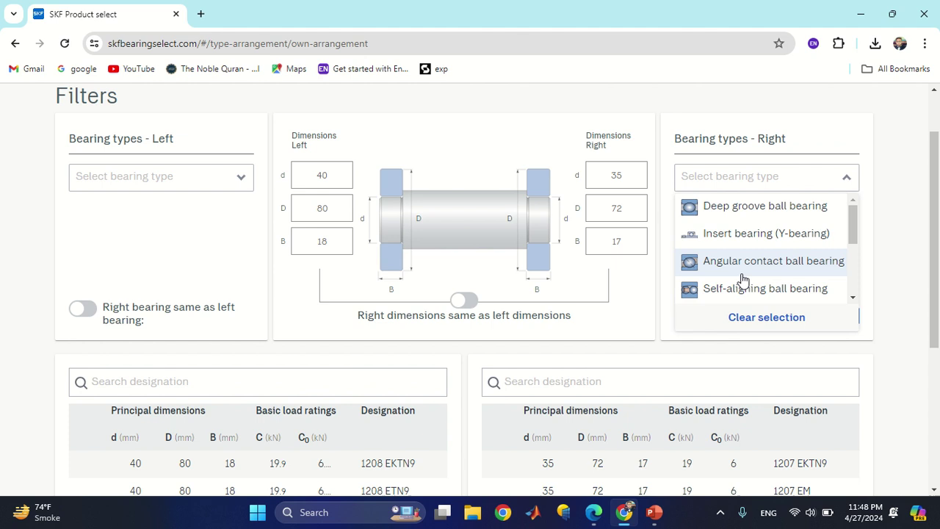
scroll(742, 280, down, 3)
scroll(741, 272, up, 1)
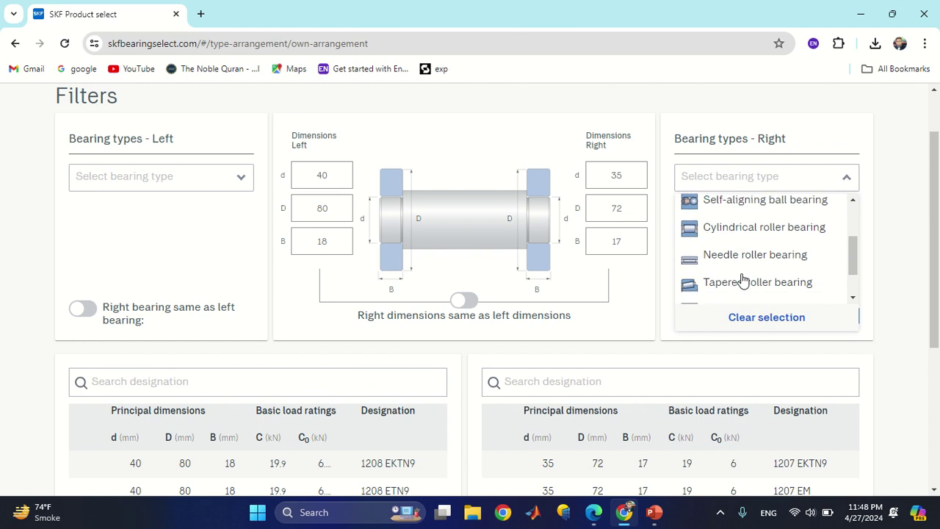
click(746, 235)
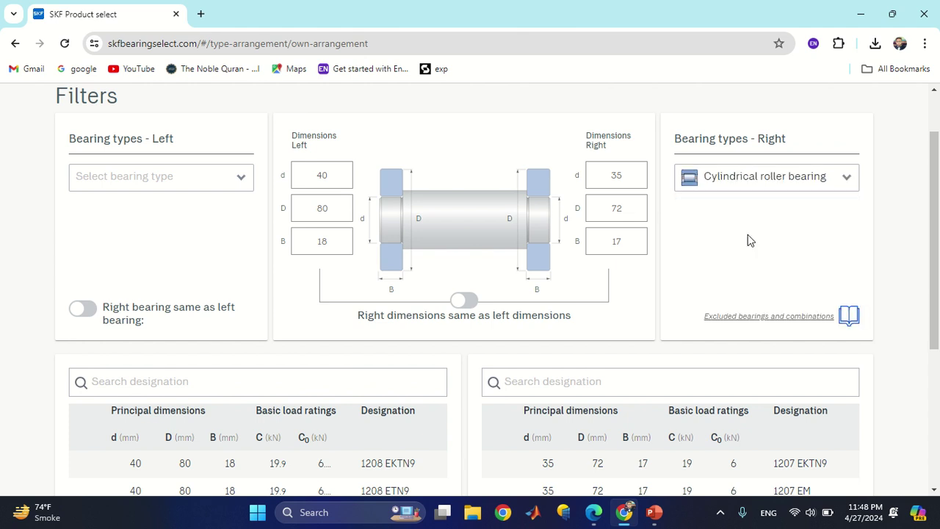
click(203, 190)
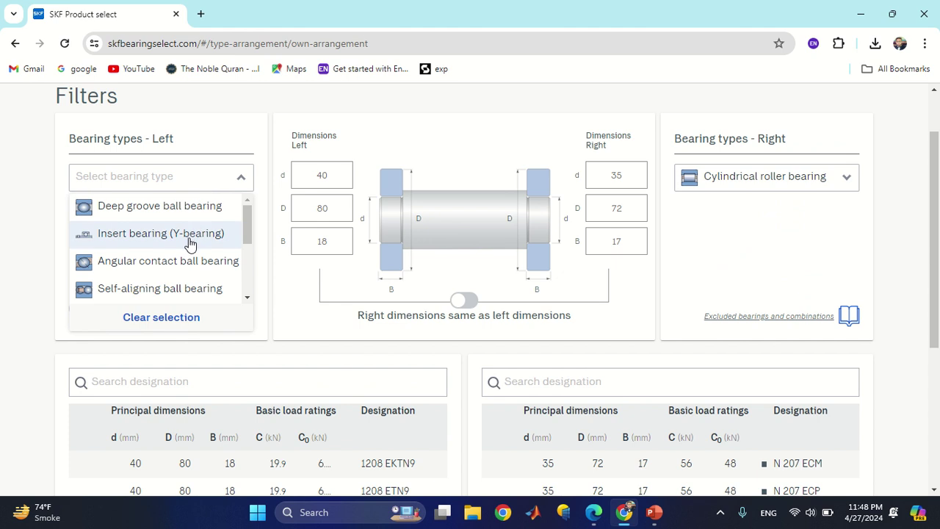
click(186, 212)
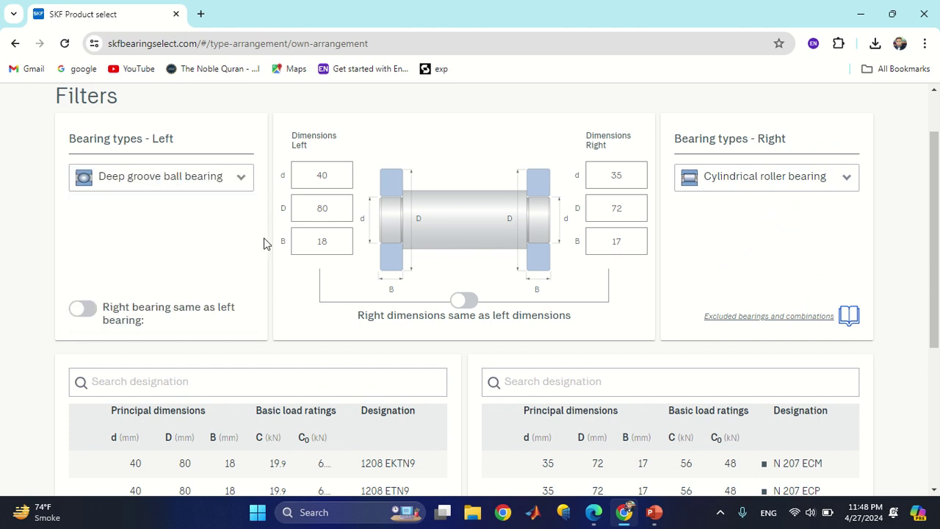
Select bearing 6208-2RZTN9/HC5C3WT from the left bearing results.
scroll(304, 287, down, 2)
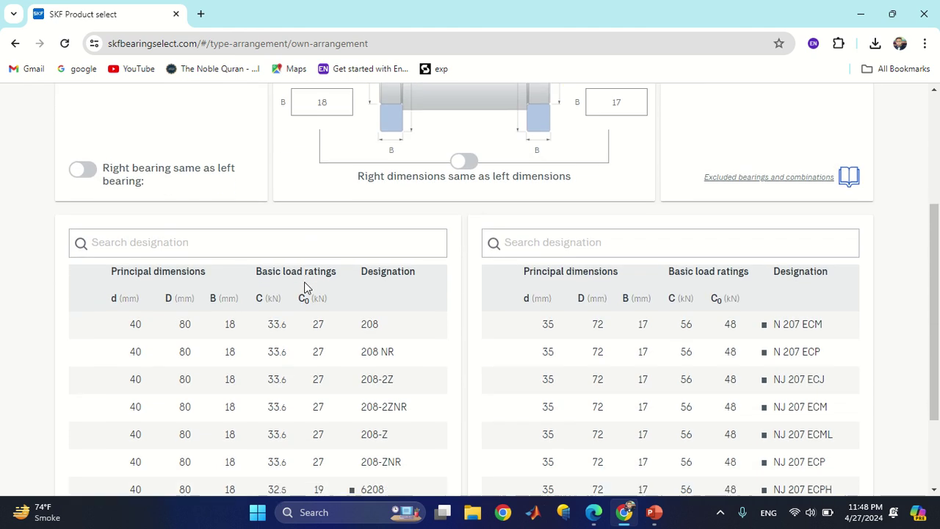
scroll(306, 287, down, 2)
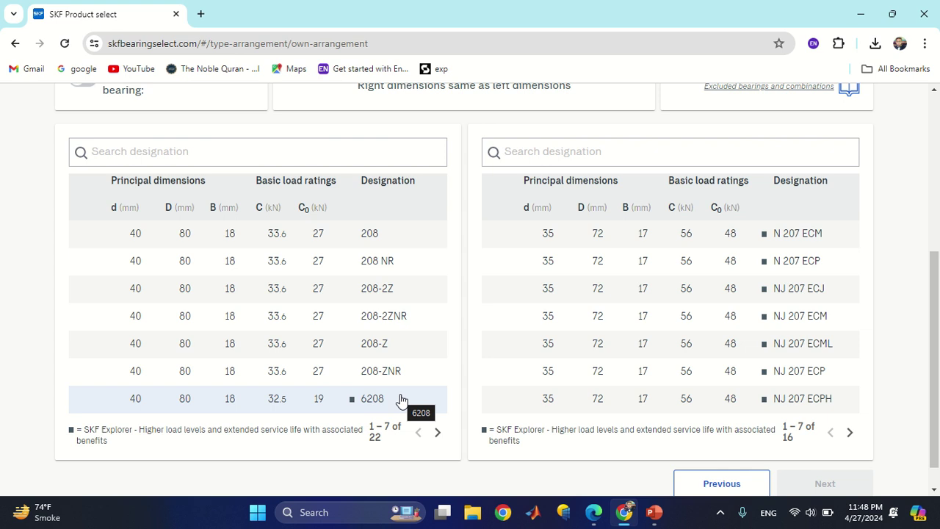
click(436, 433)
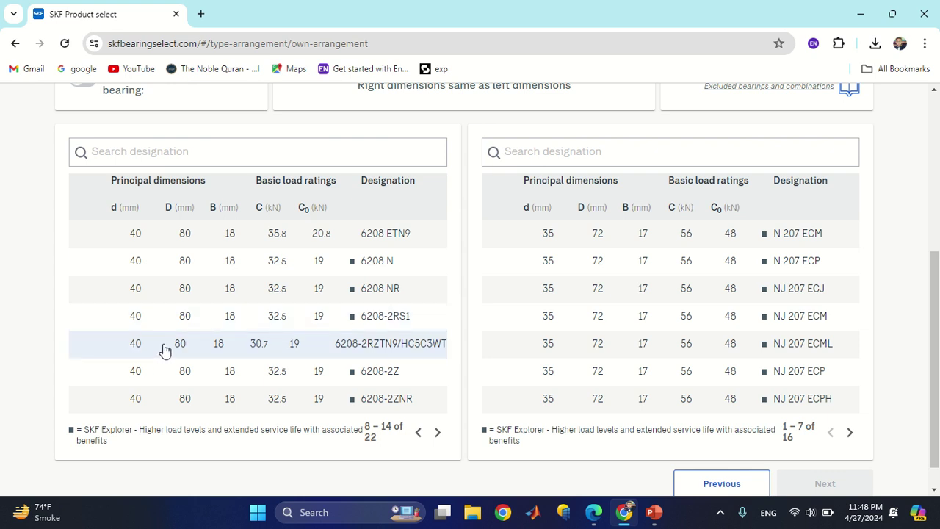
click(233, 358)
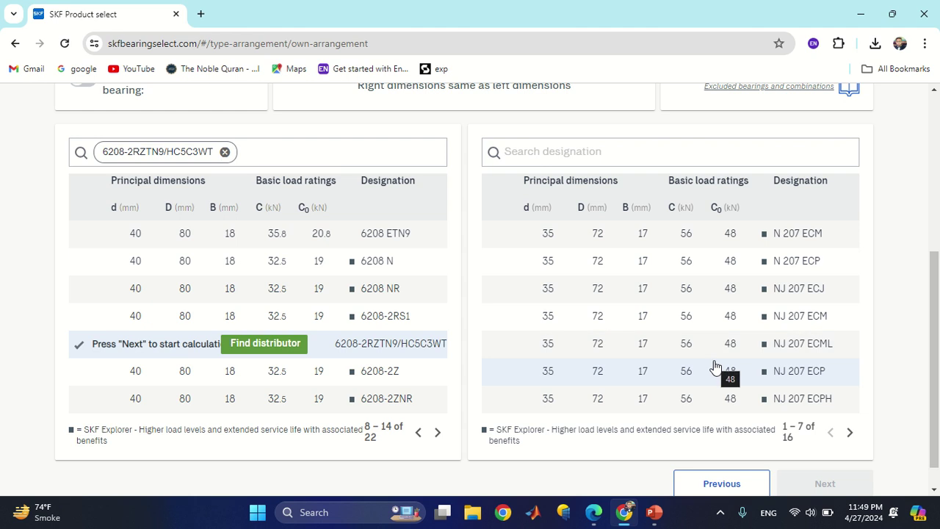
Browse the right bearing results, select NJ 207 ECM and proceed to the calculation inputs.
scroll(716, 367, down, 1)
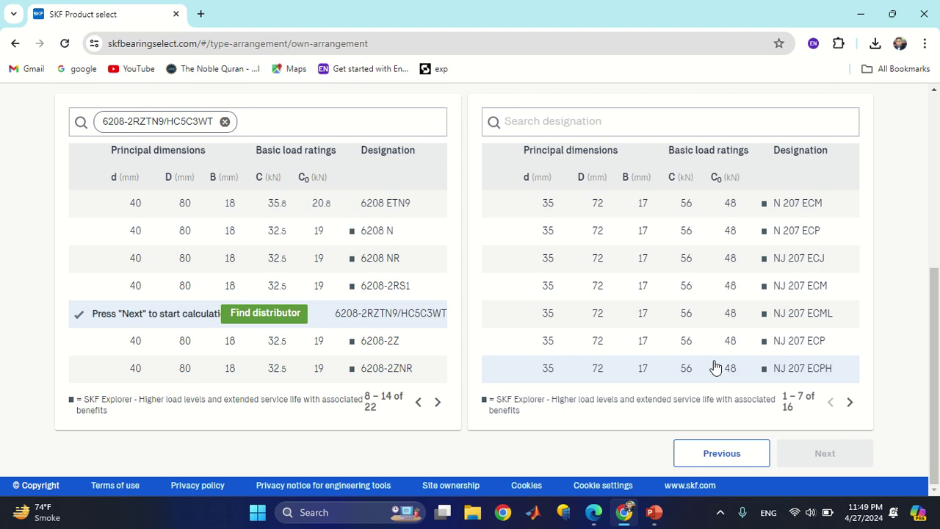
click(849, 404)
click(850, 404)
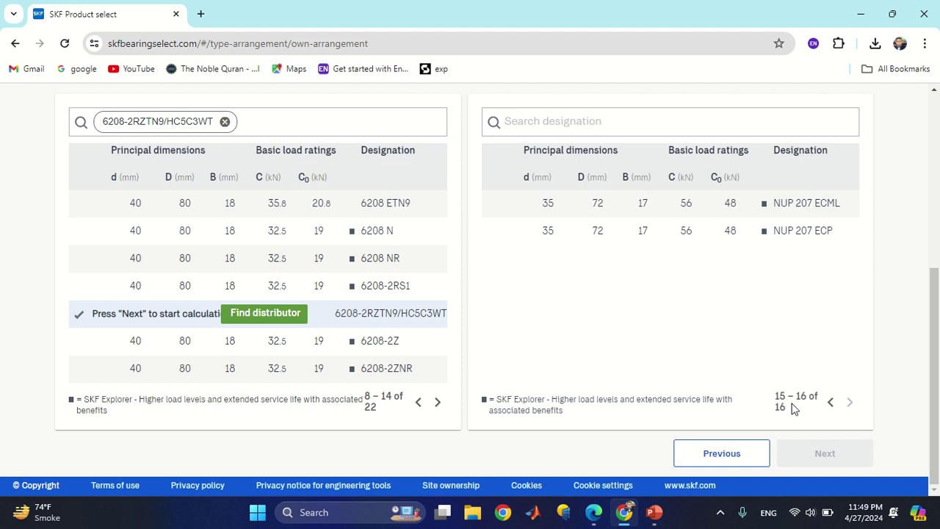
click(830, 403)
click(830, 403)
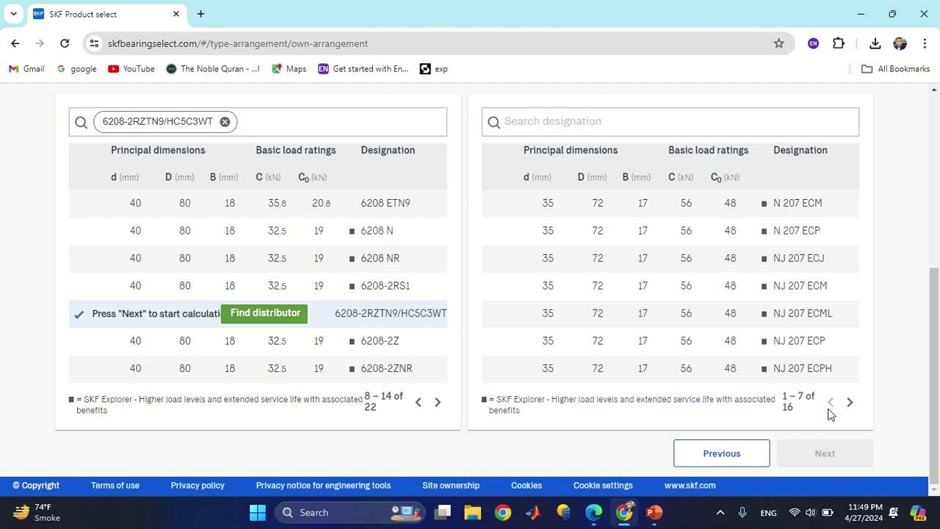
scroll(672, 276, up, 2)
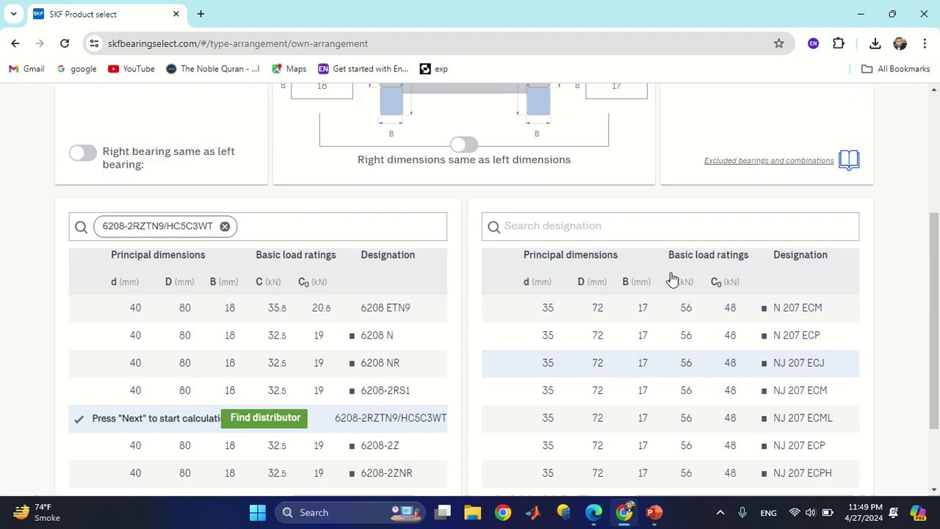
scroll(672, 277, up, 3)
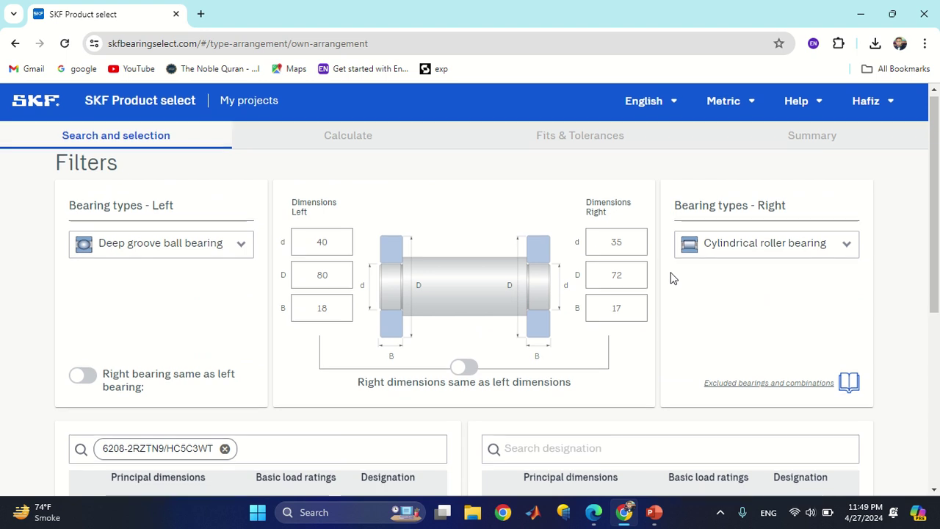
scroll(672, 277, down, 4)
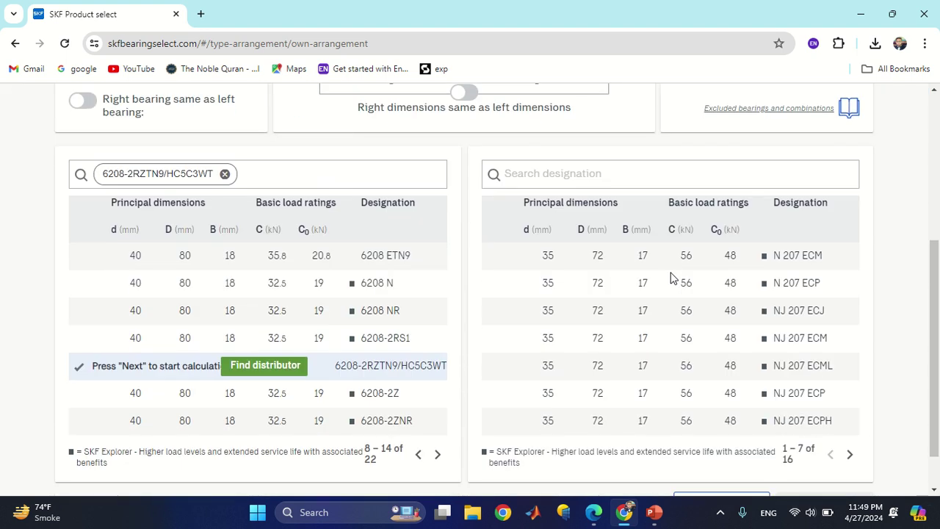
click(707, 345)
scroll(709, 354, down, 1)
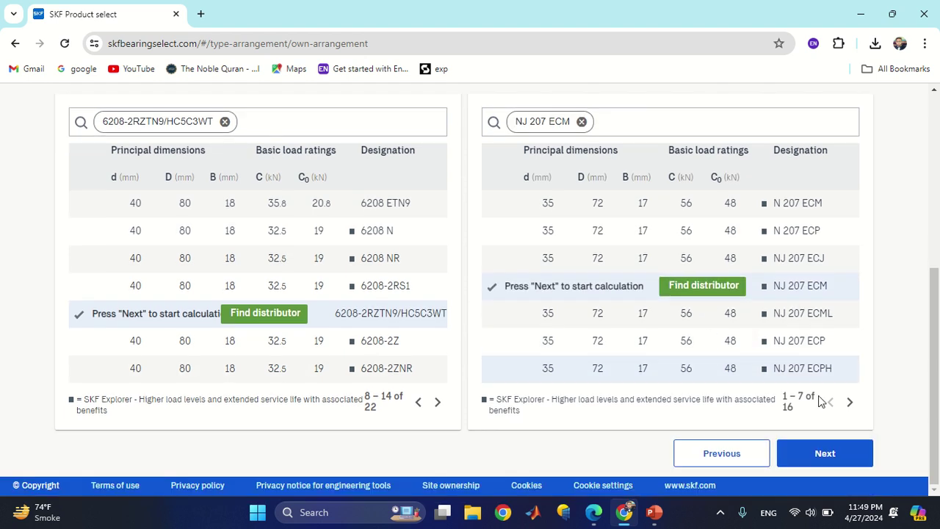
click(821, 457)
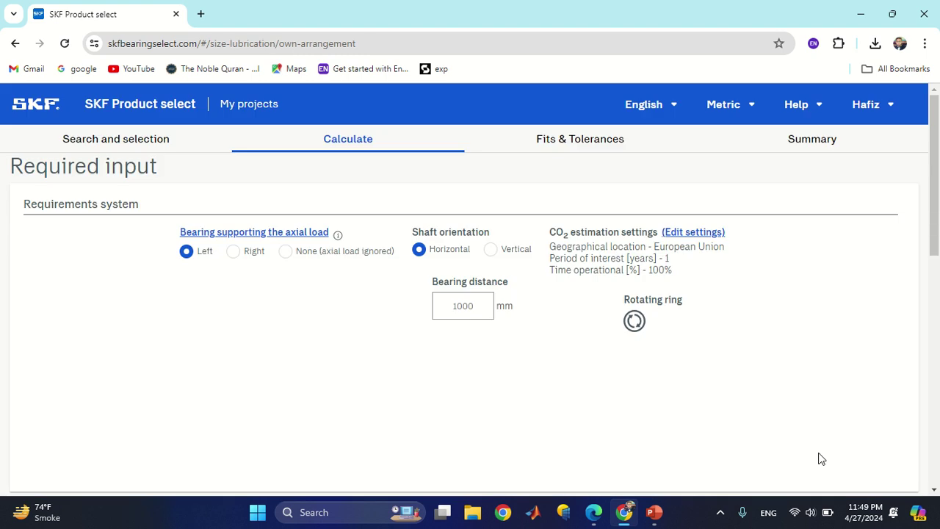
Consult Figure 1 in CEP.pdf in Edge, set the bearing distance to 440 mm and choose None (axial load ignored) in SKF Product select.
scroll(464, 347, down, 1)
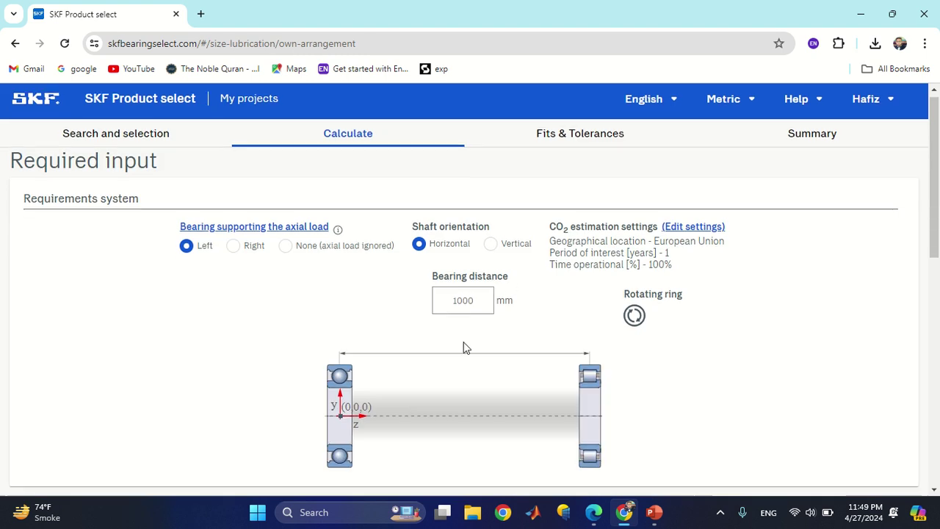
click(474, 230)
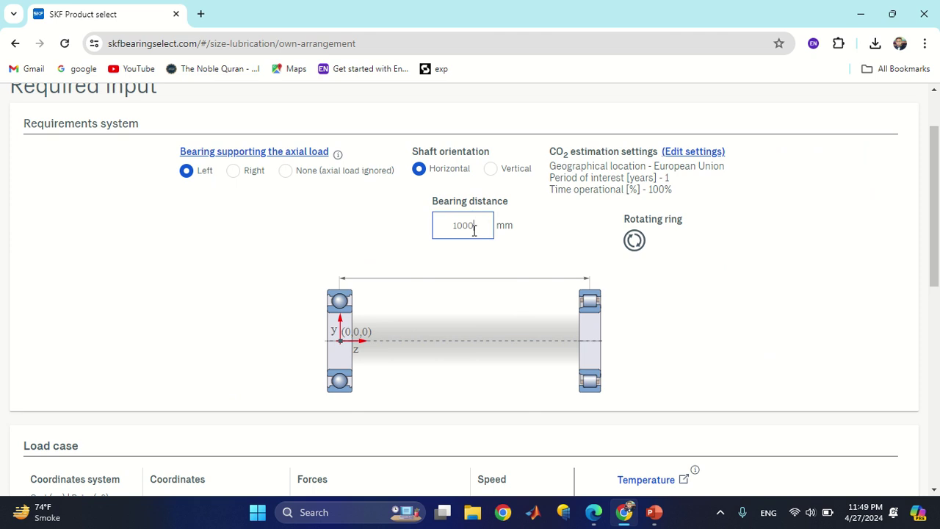
double_click(474, 230)
key(alt+Tab)
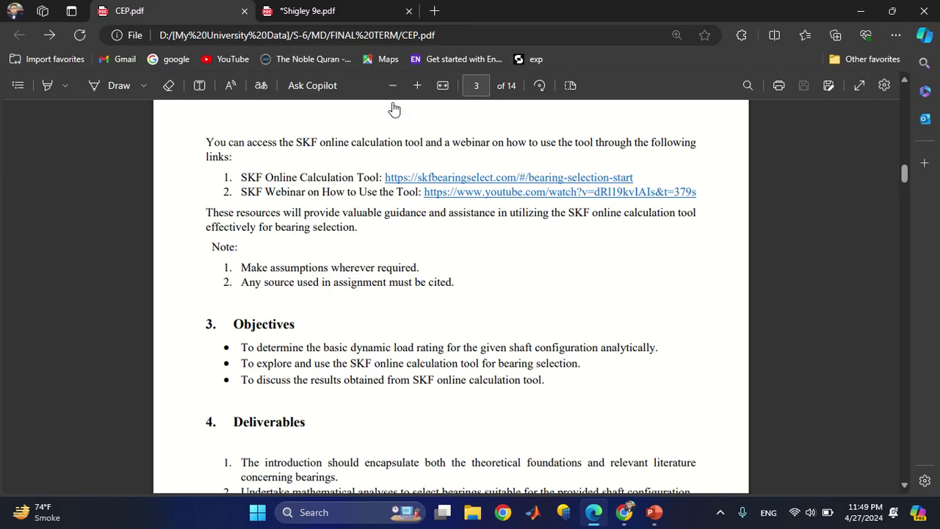
scroll(345, 209, up, 8)
scroll(345, 209, down, 4)
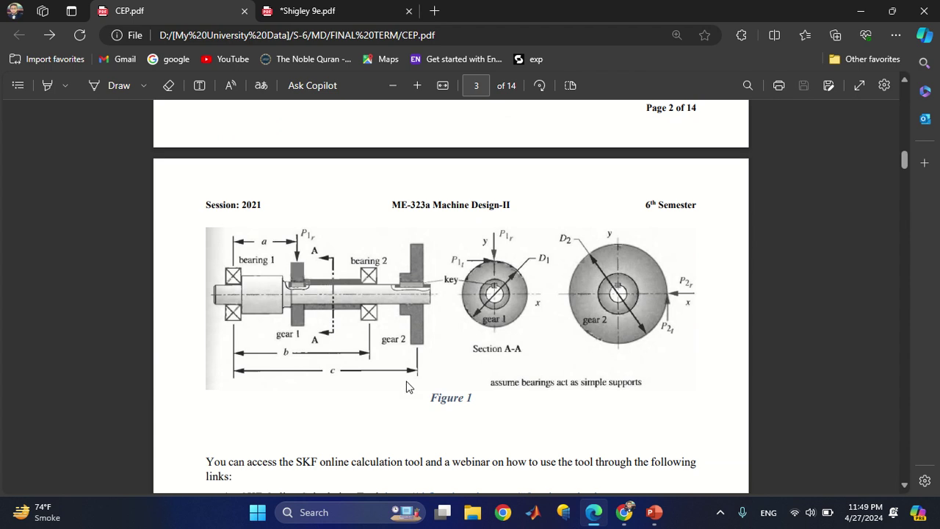
key(alt+Tab)
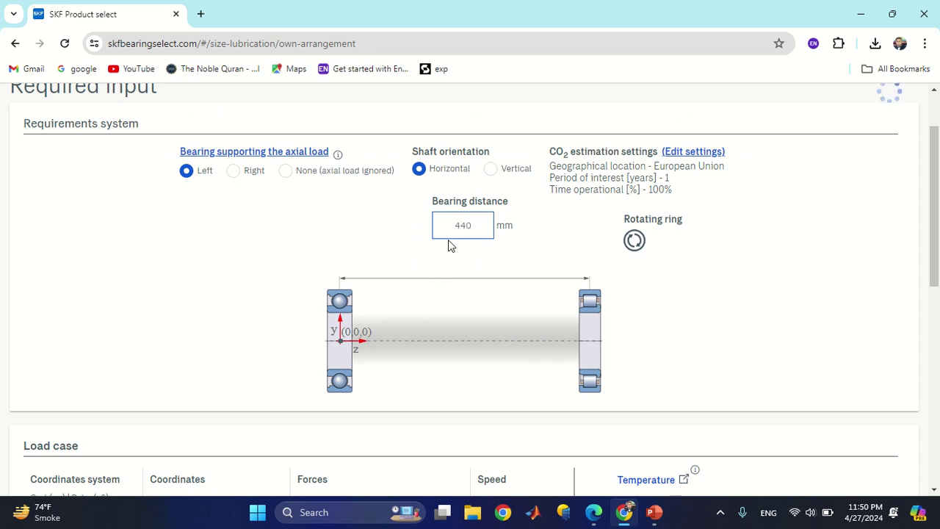
click(288, 173)
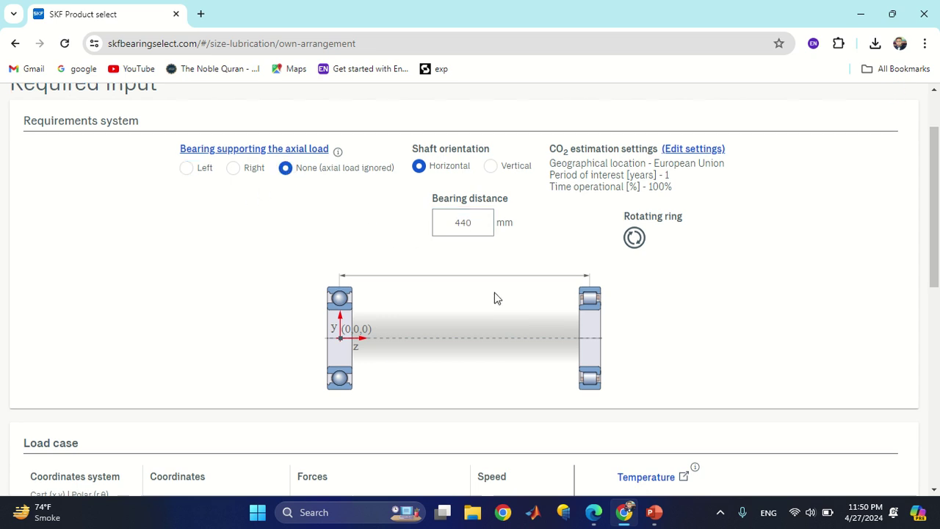
Examine the Cartesian (x,y) coordinate system diagram for the load case, then close it.
scroll(494, 298, down, 4)
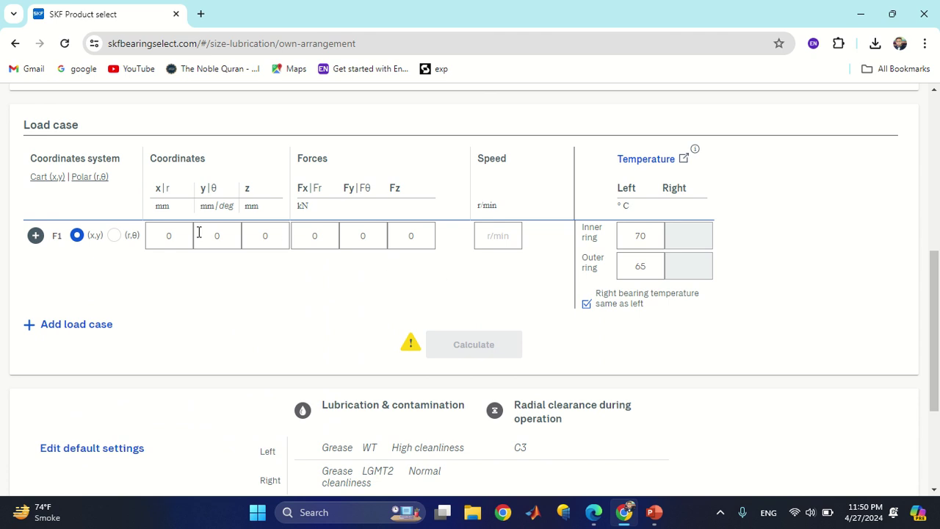
click(39, 179)
scroll(483, 301, up, 5)
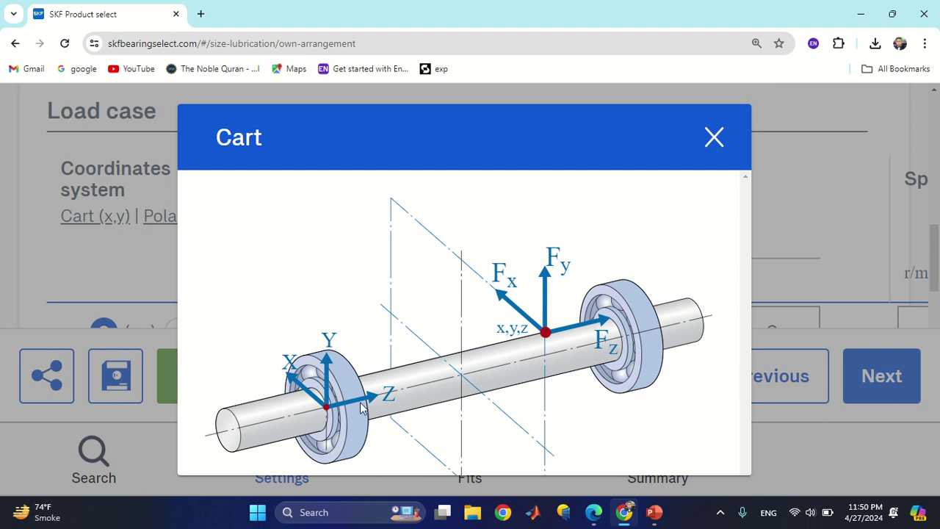
click(713, 136)
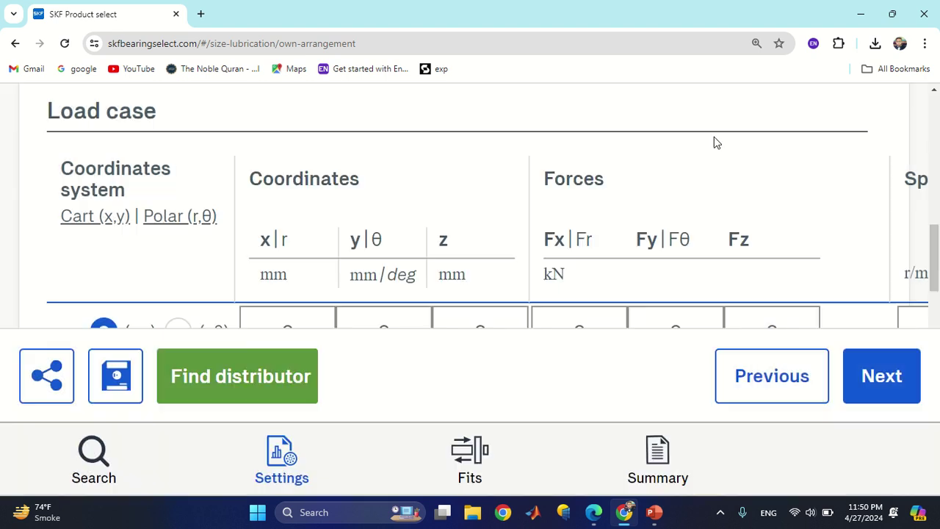
key(ctrl+minus)
key(ctrl+minus)
key(ctrl+minus)
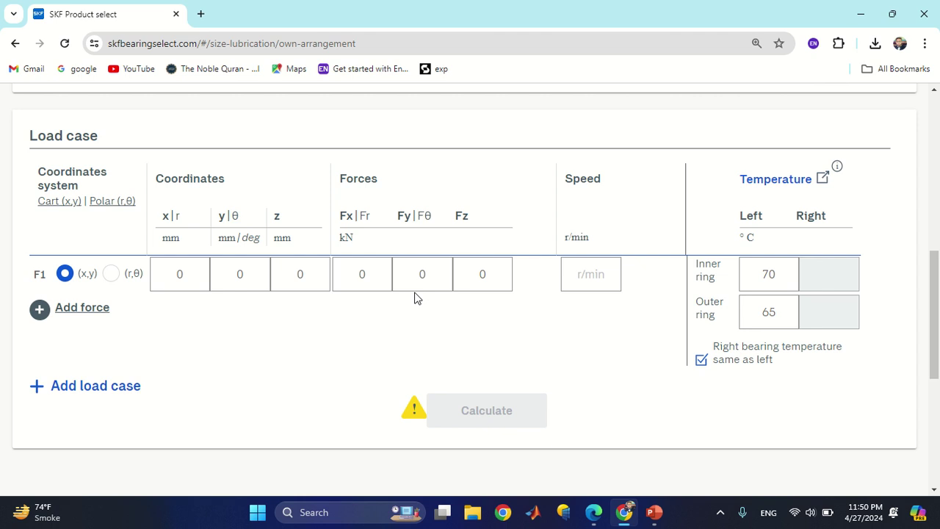
Consult Figure 1 in CEP.pdf in Edge and set force F1's Fy to -3.728 kN in SKF Product select.
key(alt+Tab)
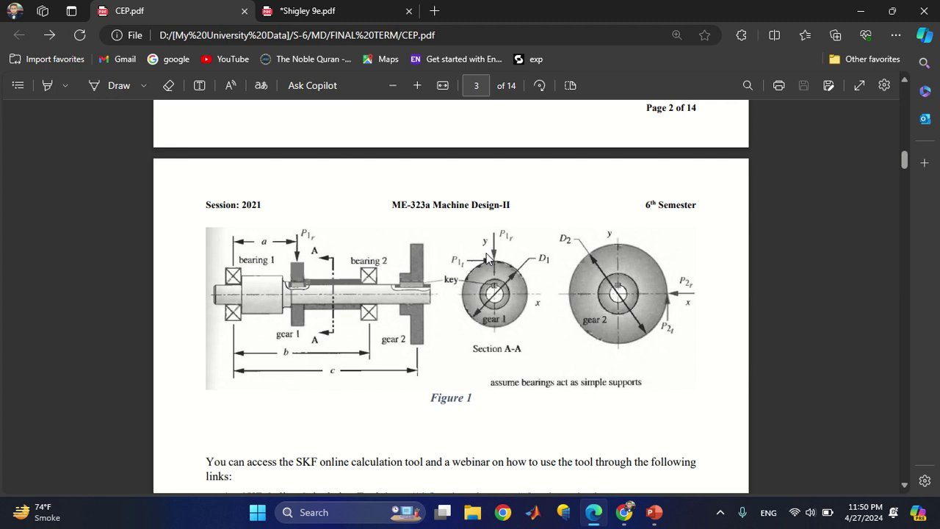
key(alt+Tab)
double_click(437, 275)
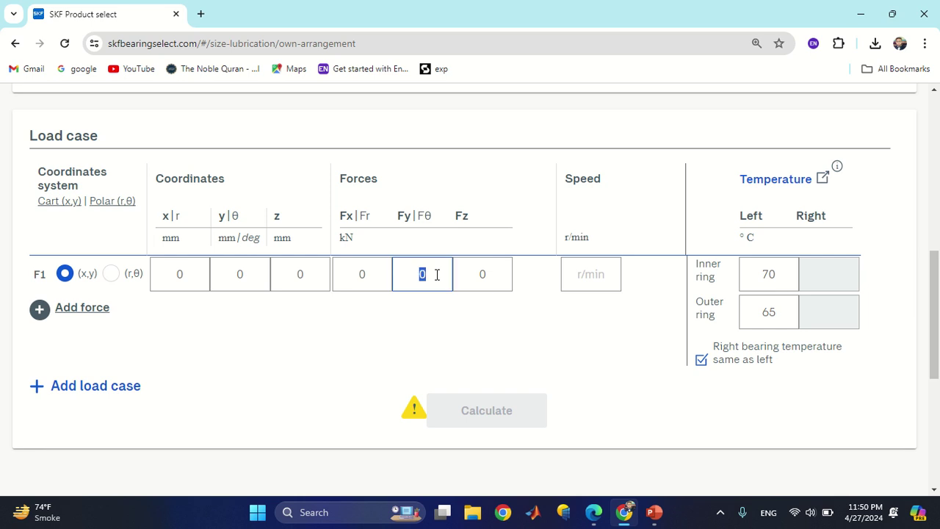
text(-3.728)
Recheck Figure 1 in CEP.pdf in Edge and set force F1's Fx to 8 kN in SKF Product select.
click(364, 270)
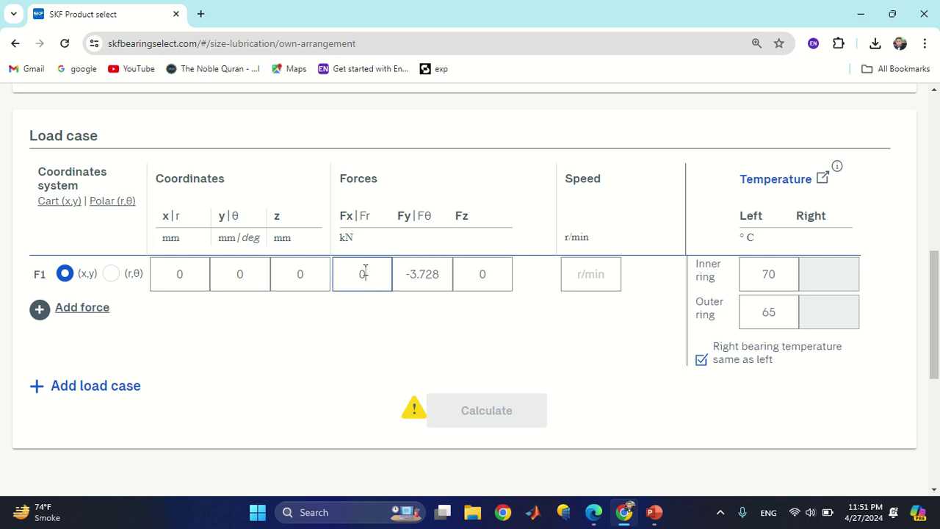
key(BackSpace)
key(alt+Tab)
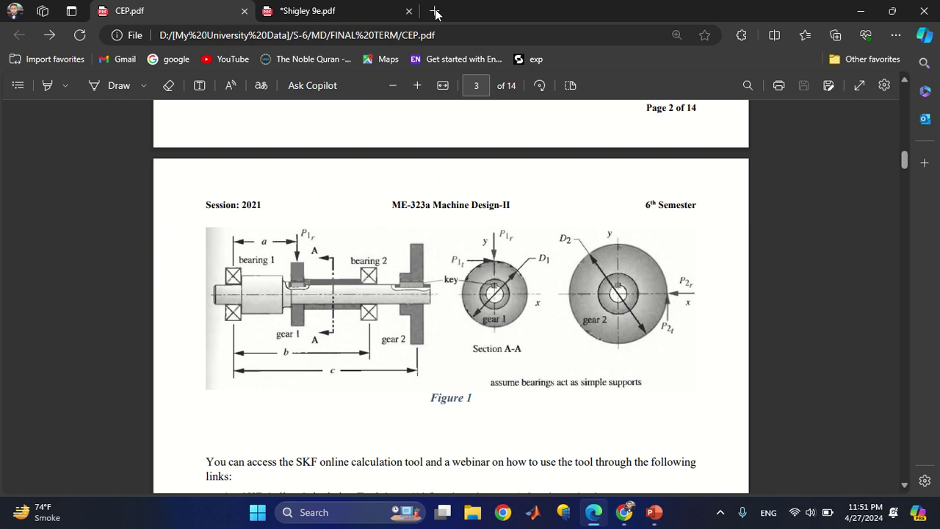
mouse_move(445, 6)
key(alt+Tab)
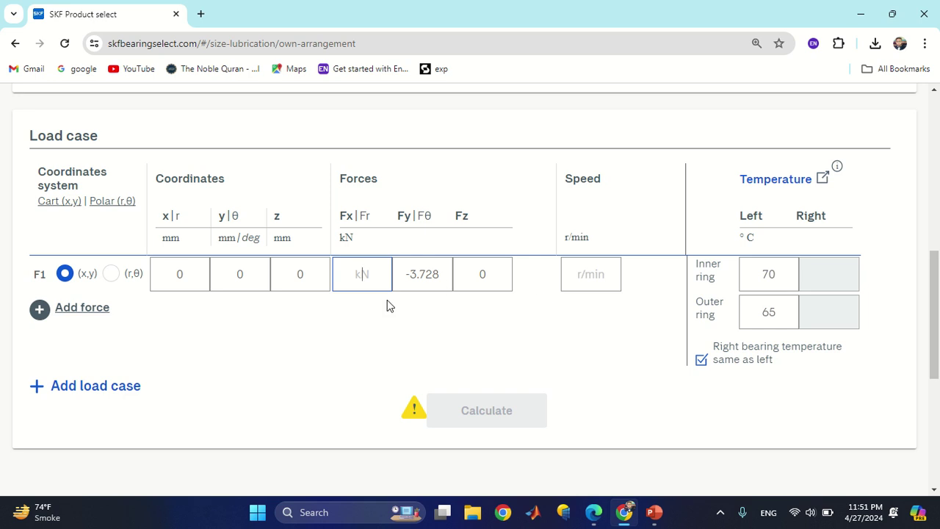
mouse_move(497, 4)
text(8)
Consult Figure 1 in CEP.pdf in Edge and set force F1's z coordinate to 180 mm in SKF Product select.
click(308, 271)
key(BackSpace)
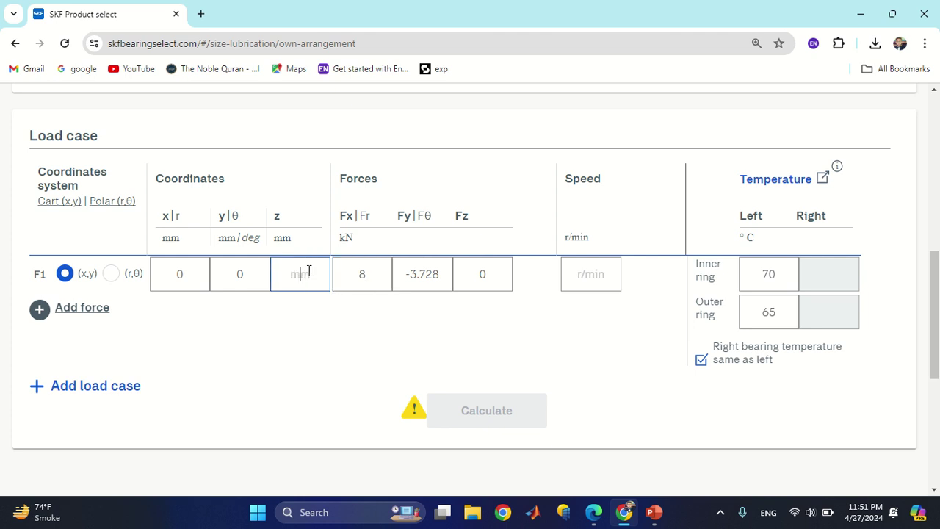
key(alt+Tab)
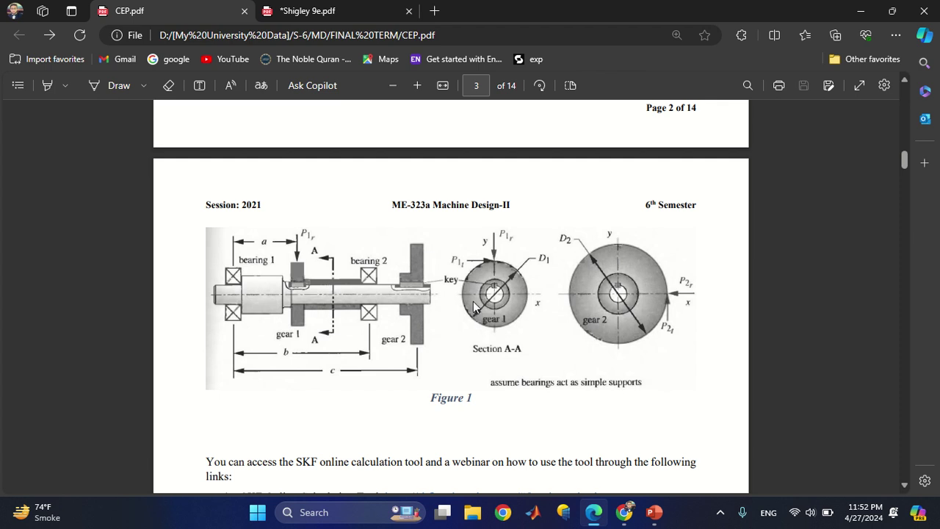
key(alt+Tab)
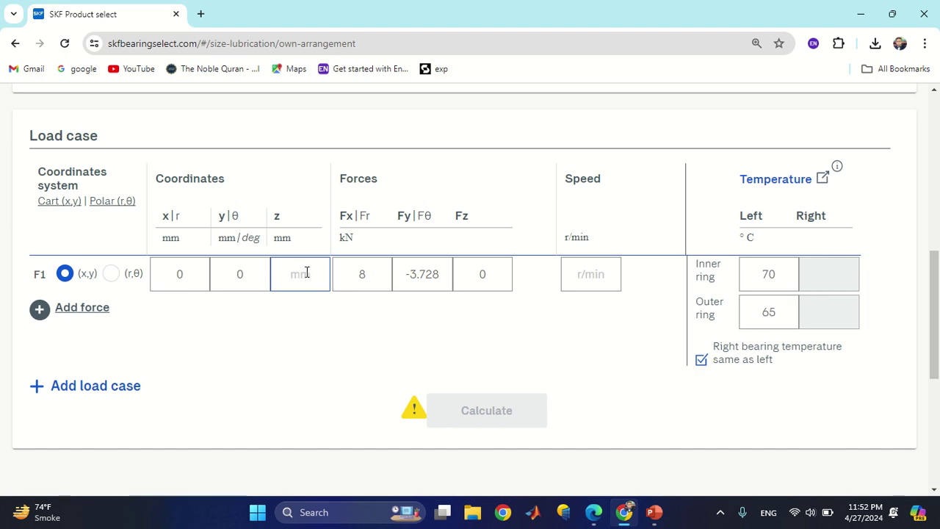
text(180)
Recheck Figure 1 in CEP.pdf in Edge and set force F1's y coordinate to 22.5 mm in SKF Product select.
click(242, 275)
key(BackSpace)
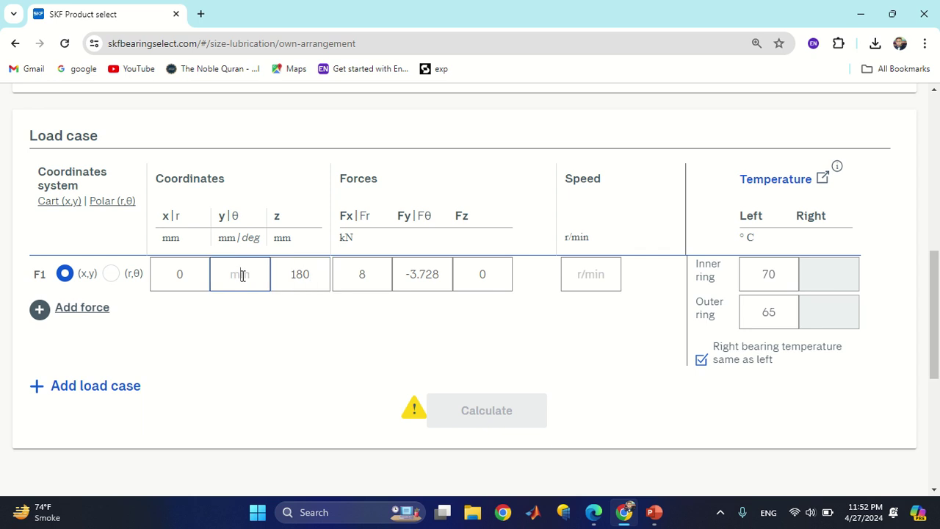
key(alt+Tab)
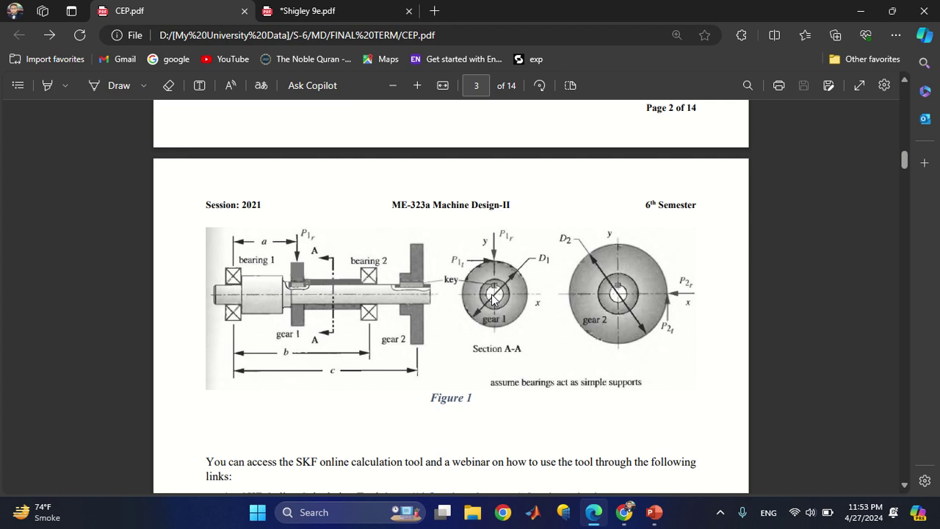
key(alt+Tab)
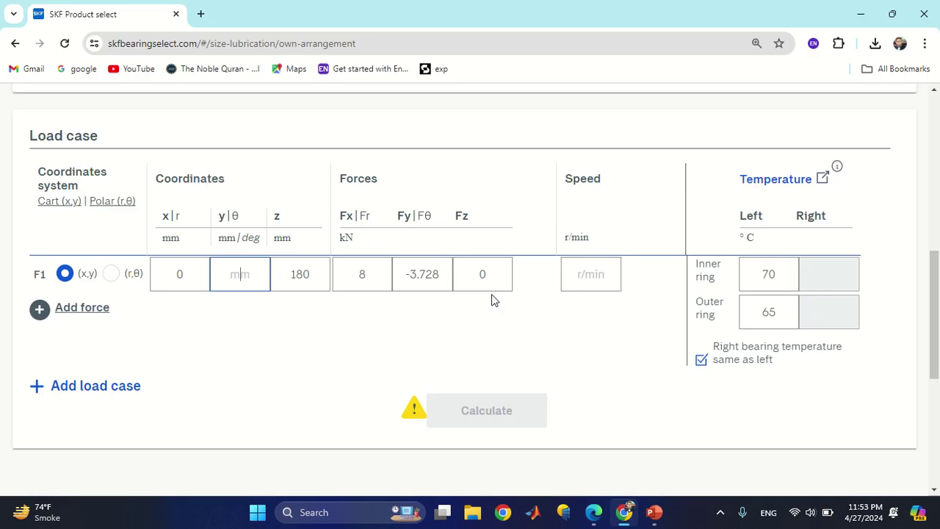
text(22.5)
Add force F2 to the load case and set its Fy to 5.14 kN after consulting Figure 1 in Edge.
click(39, 312)
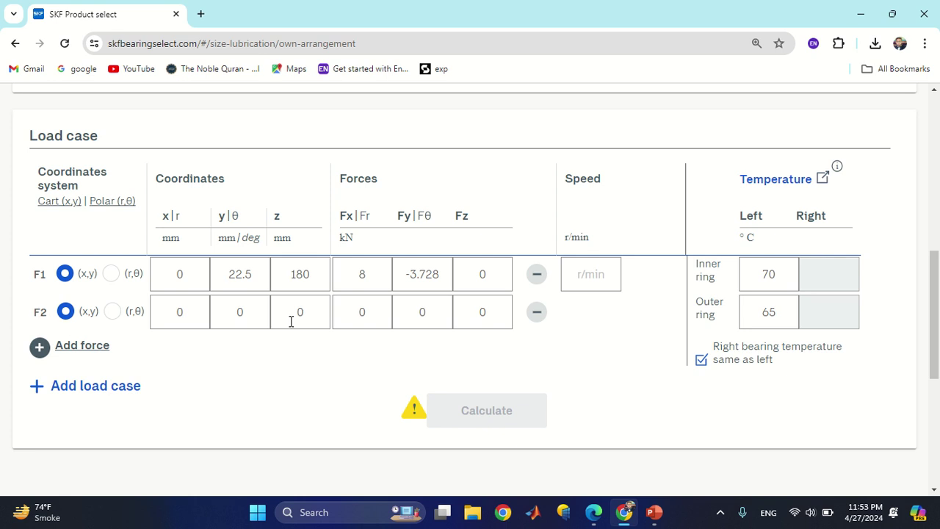
click(414, 302)
key(alt+Tab)
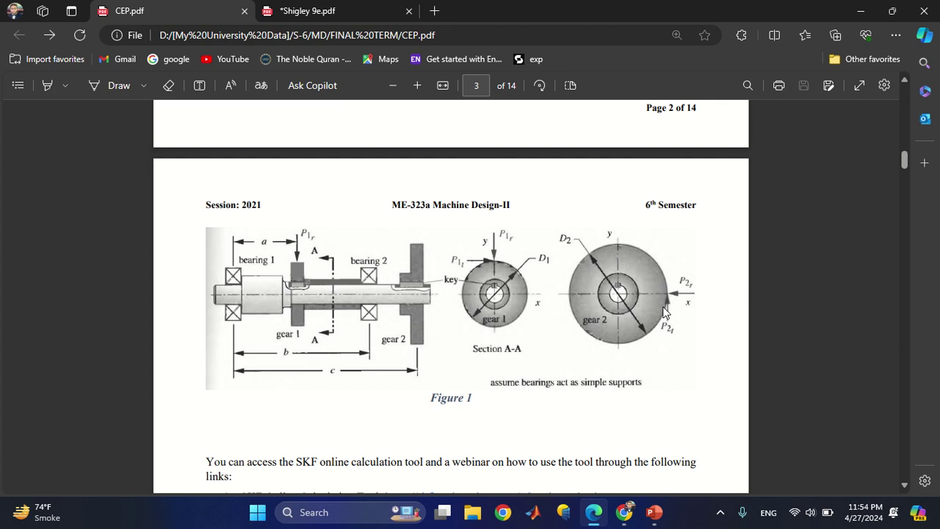
key(alt+Tab)
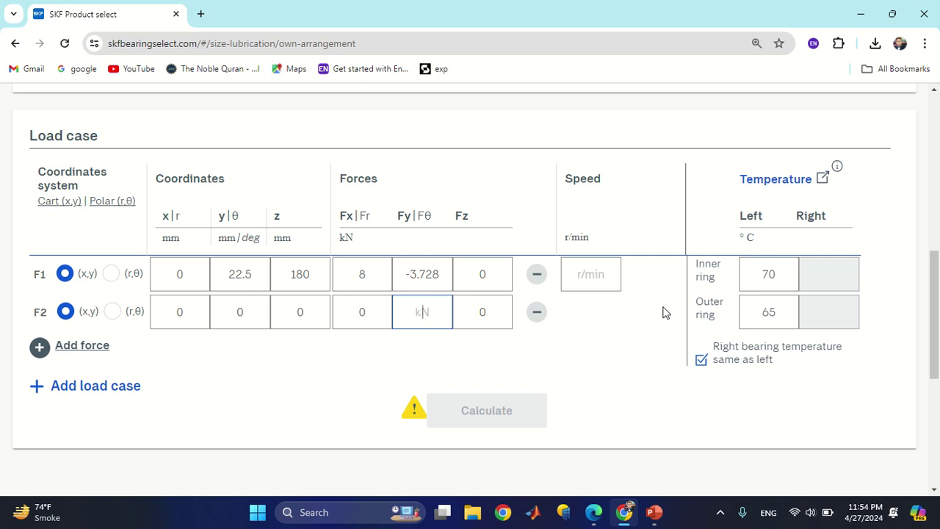
key(alt+Tab)
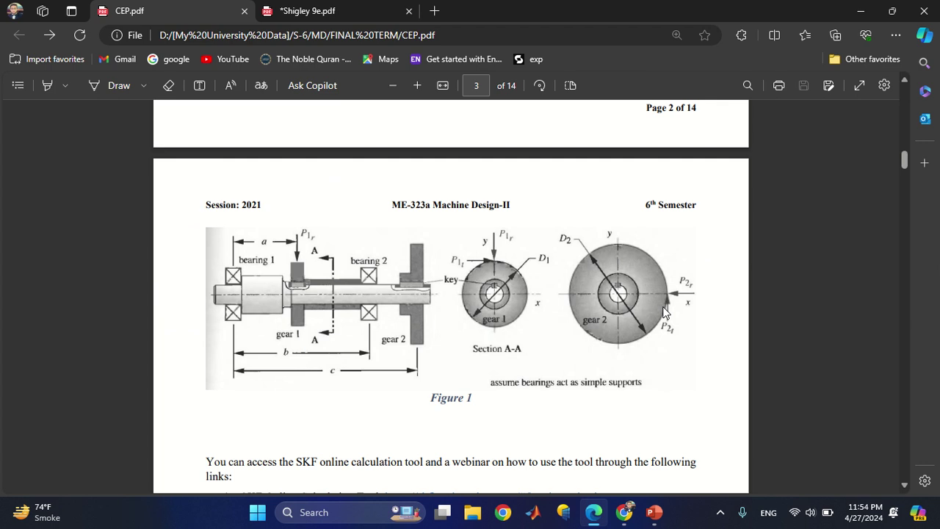
key(alt+Tab)
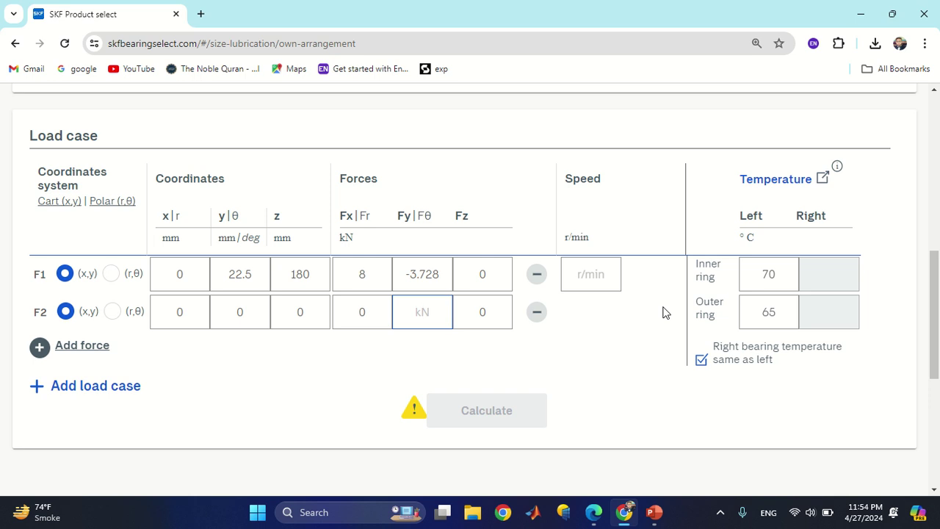
text(5.14)
Set force F2's Fx to -2.4 kN and check its direction against Figure 1 in CEP.pdf in Edge.
click(379, 312)
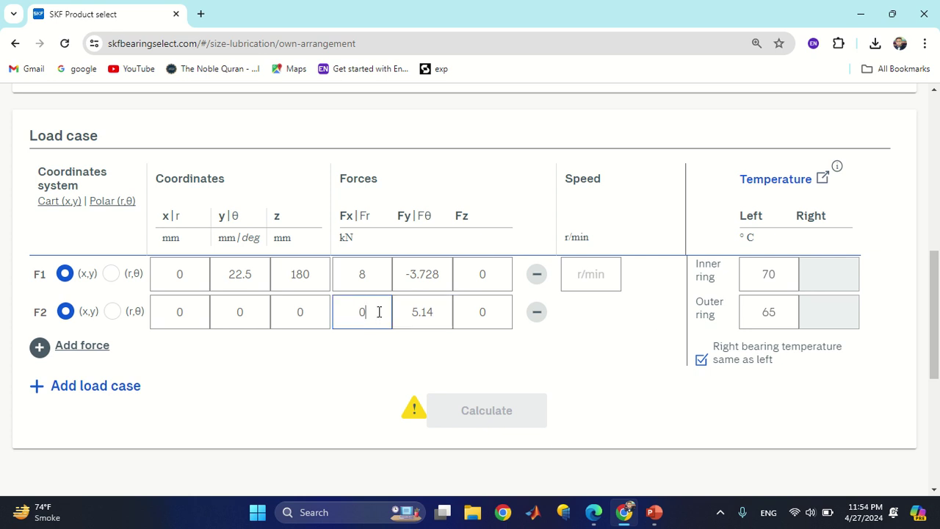
key(BackSpace)
text(-2.4)
key(alt+Tab)
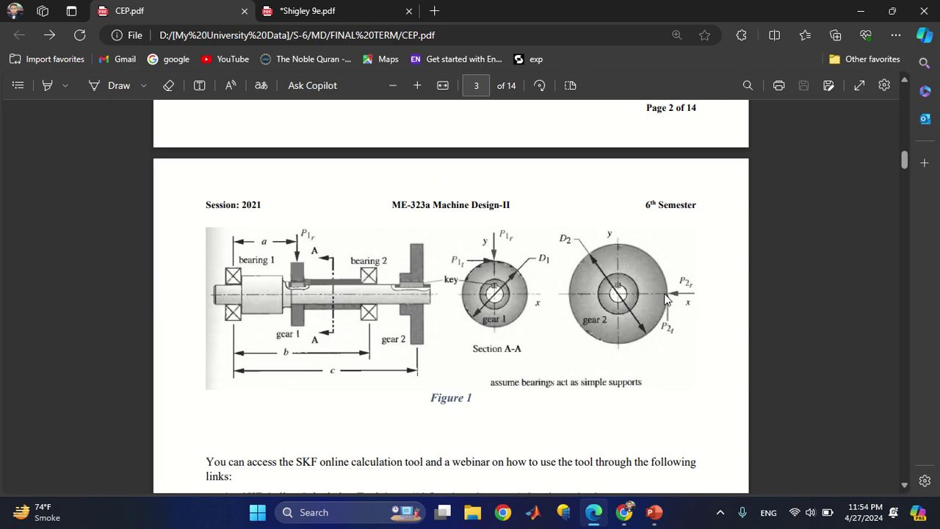
key(alt+Tab)
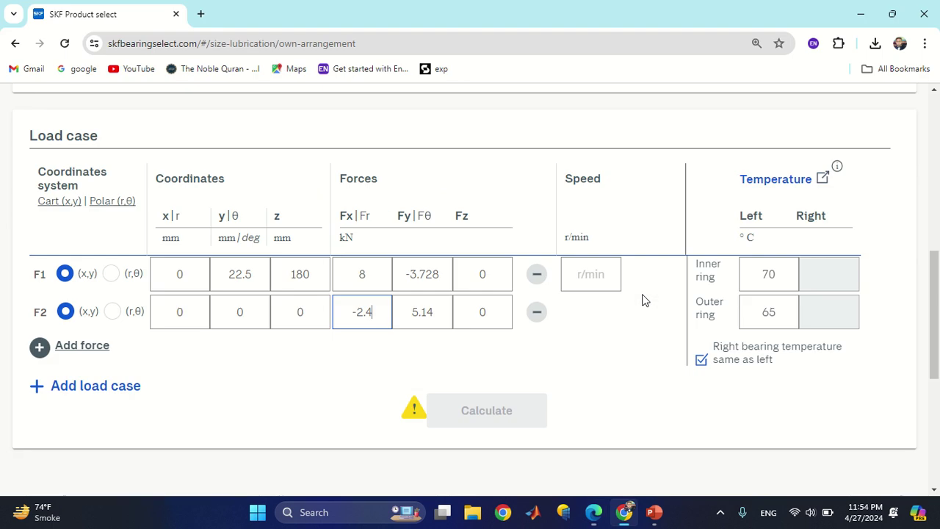
Set force F2's z coordinate to 440 mm in SKF Product select, consulting dimension c in Figure 1 in Edge.
click(302, 313)
key(BackSpace)
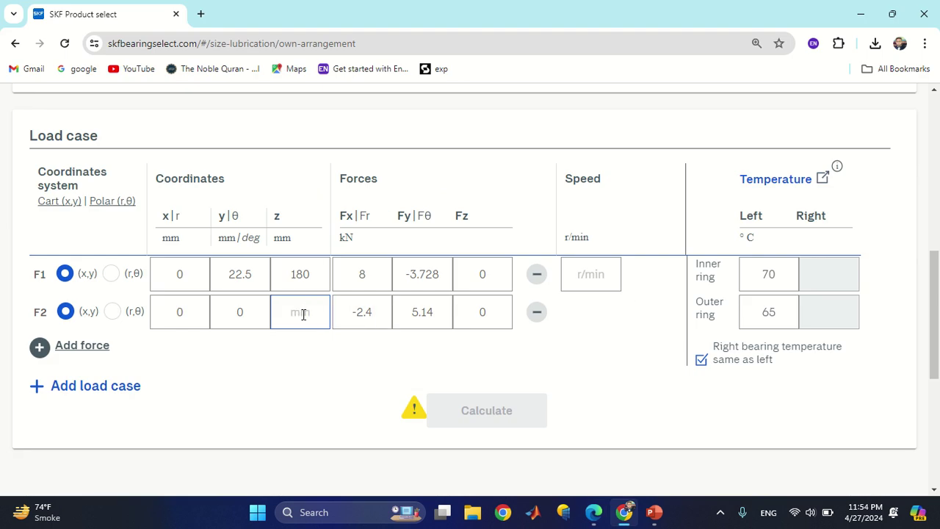
mouse_move(467, 7)
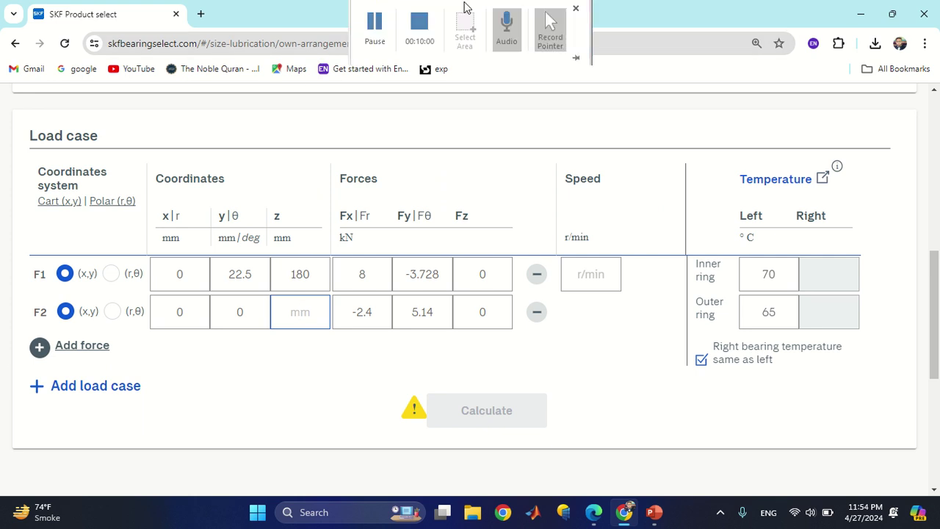
click(375, 28)
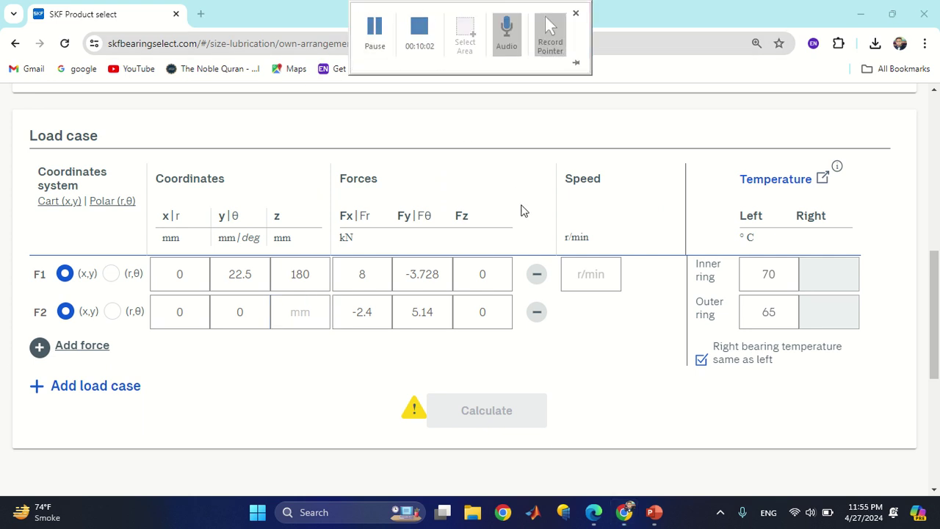
key(alt+Tab)
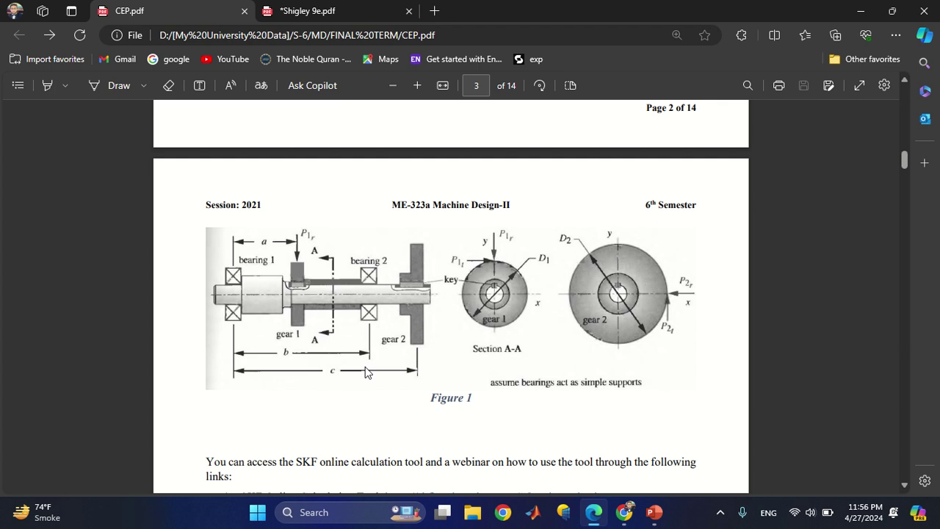
key(alt+Tab)
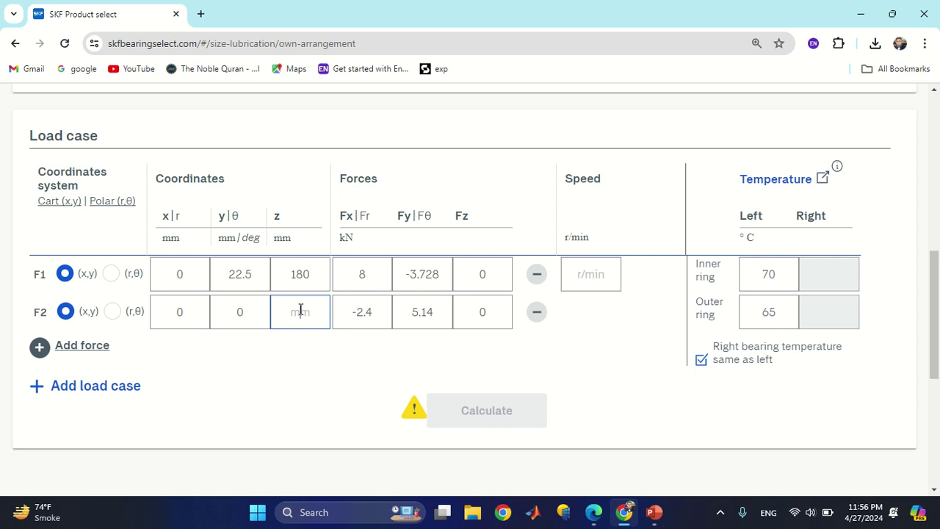
text(440)
Consult gear 2 in Figure 1 in Edge and set force F2's x coordinate to 35 mm in SKF Product select.
click(237, 312)
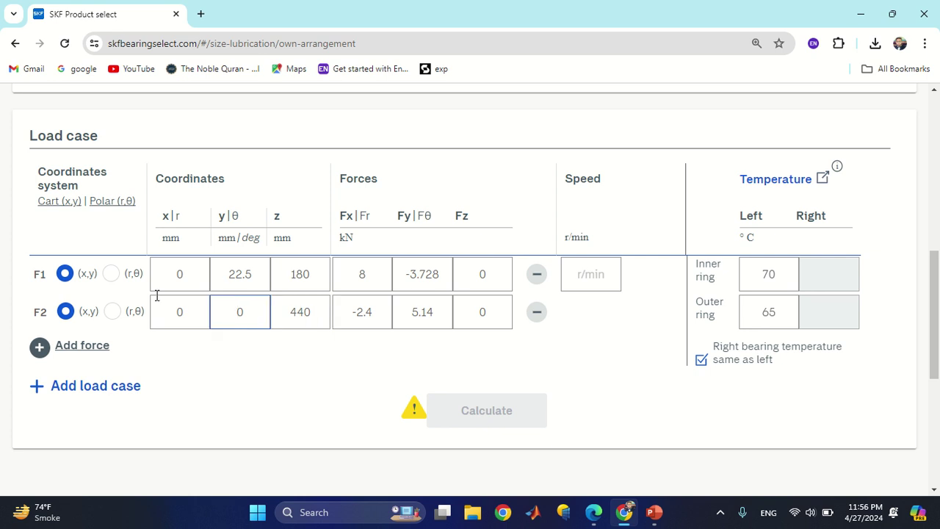
click(191, 314)
key(BackSpace)
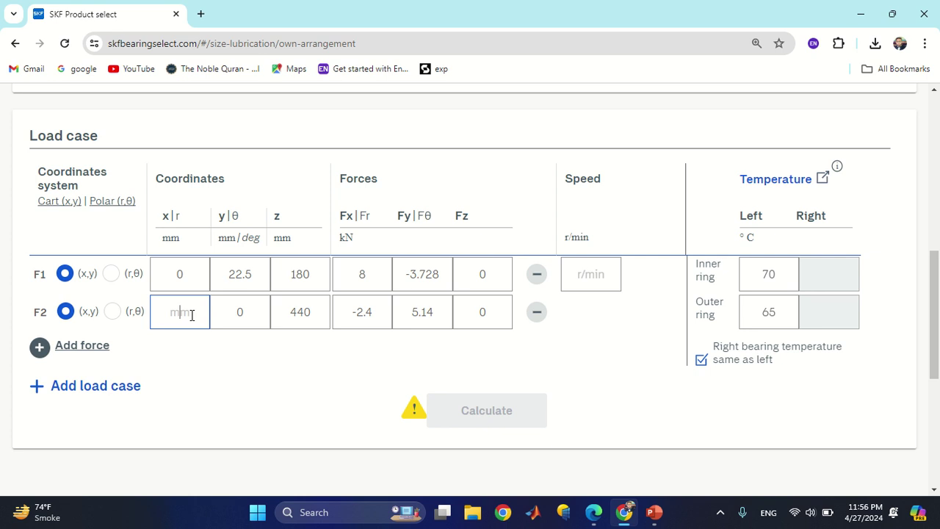
key(alt+Tab)
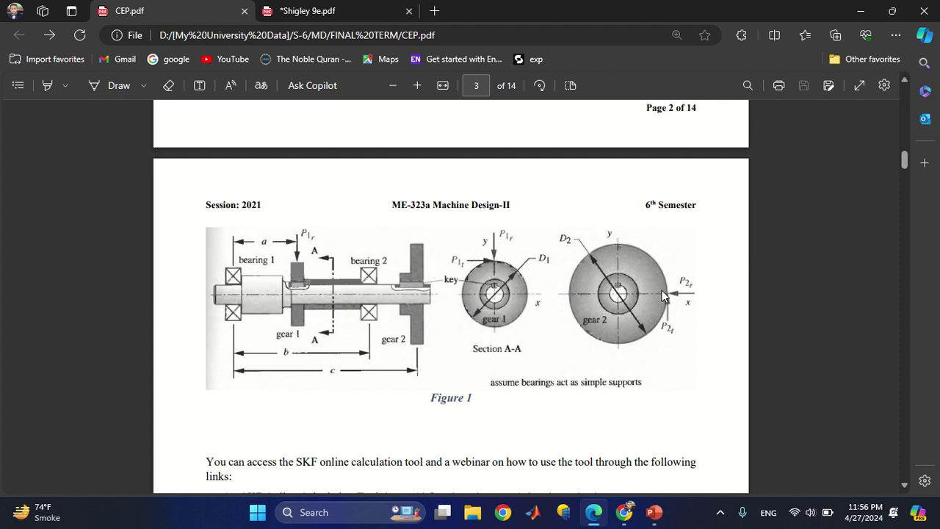
key(alt+Tab)
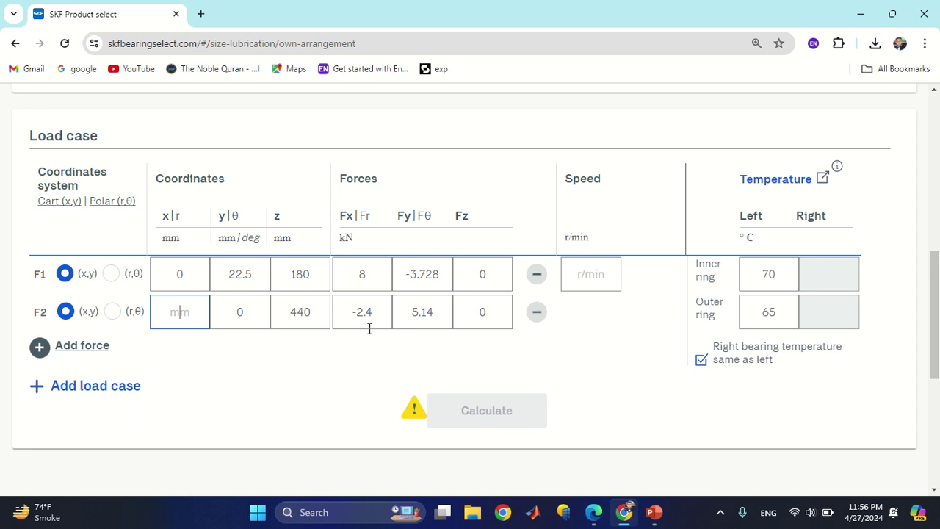
text(35)
Set the load case speed to 70 r/min and calculate the bearing arrangement.
click(580, 277)
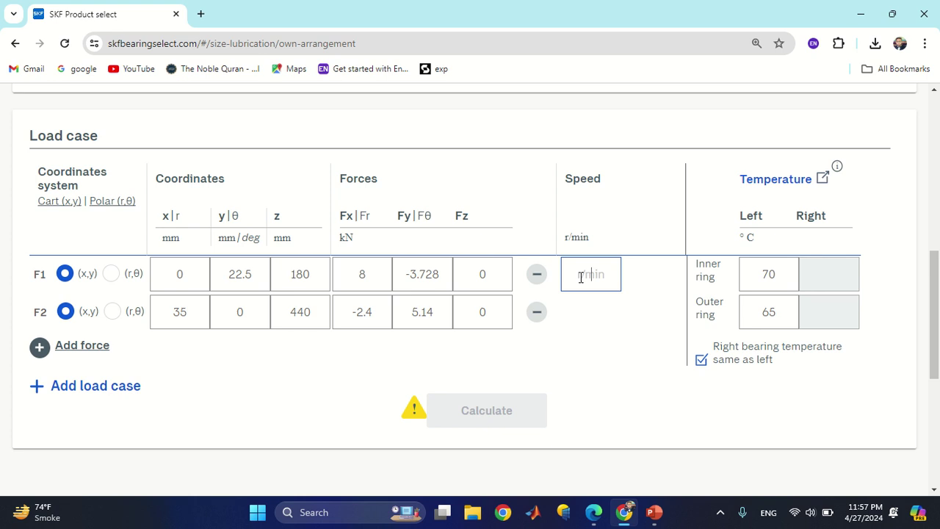
text(70)
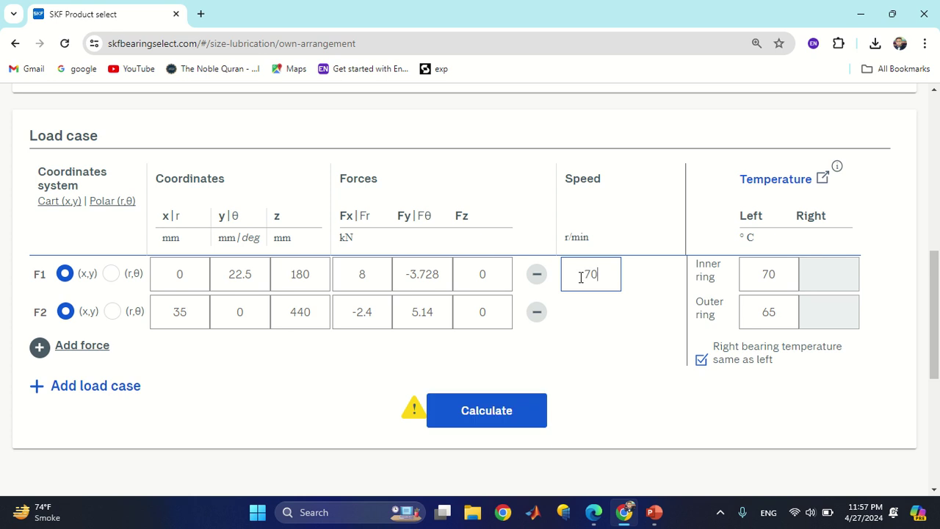
click(487, 413)
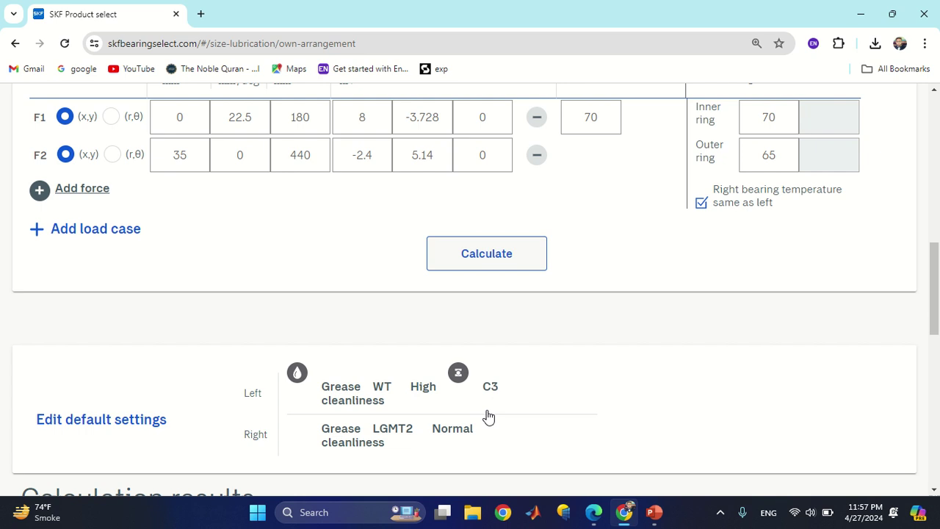
Review the calculation results for both bearings, from Bearing Properties through Bearing rating life to Friction.
scroll(486, 416, down, 4)
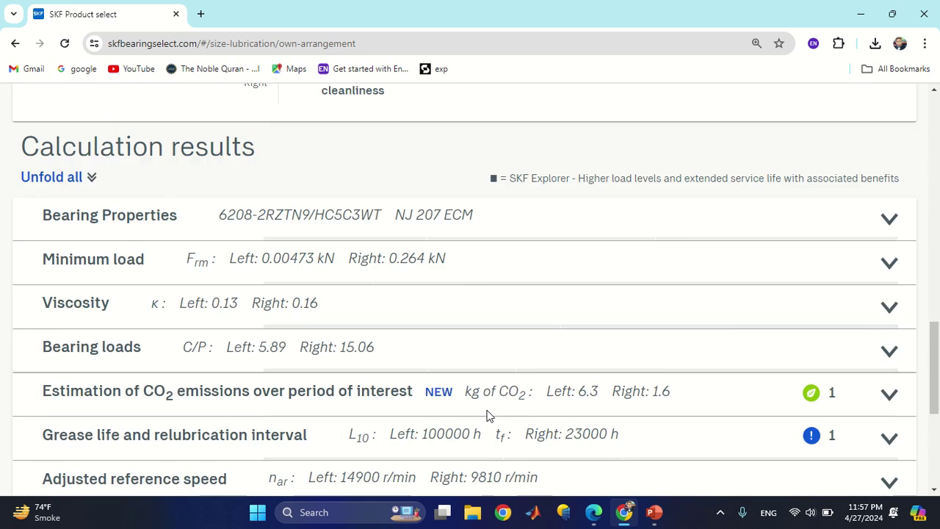
scroll(488, 417, down, 2)
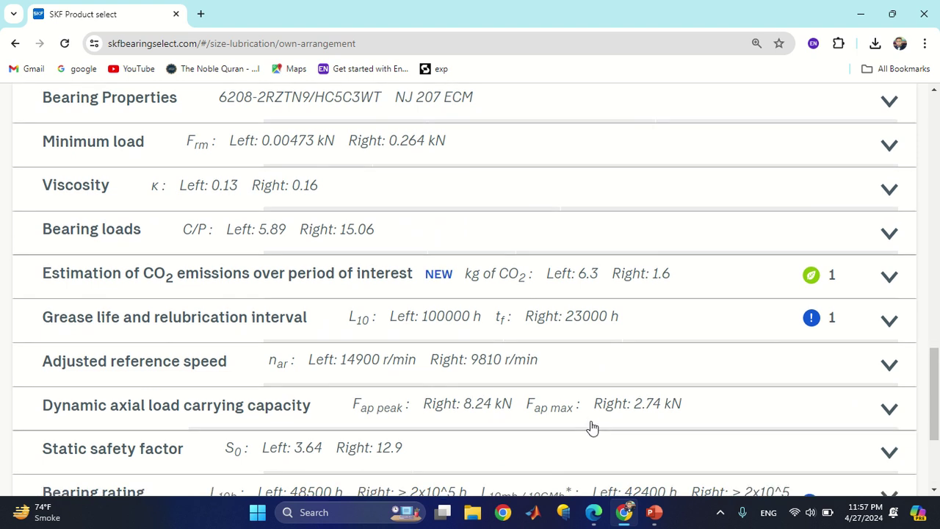
scroll(593, 428, up, 1)
scroll(593, 428, down, 1)
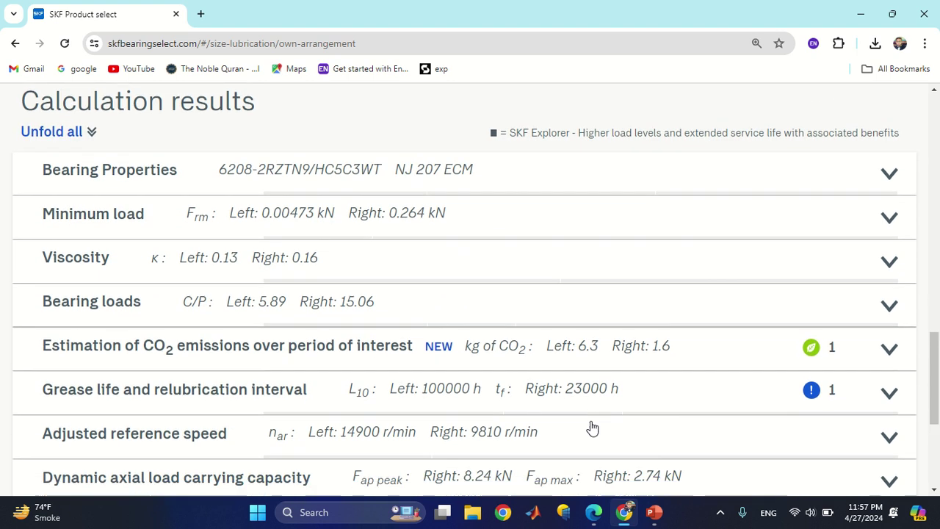
scroll(593, 428, down, 1)
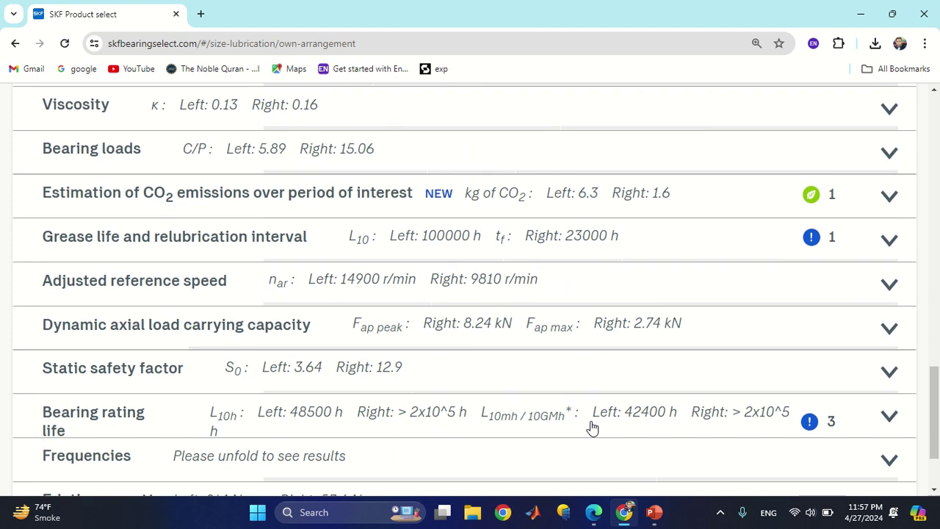
scroll(593, 428, down, 1)
scroll(591, 425, up, 1)
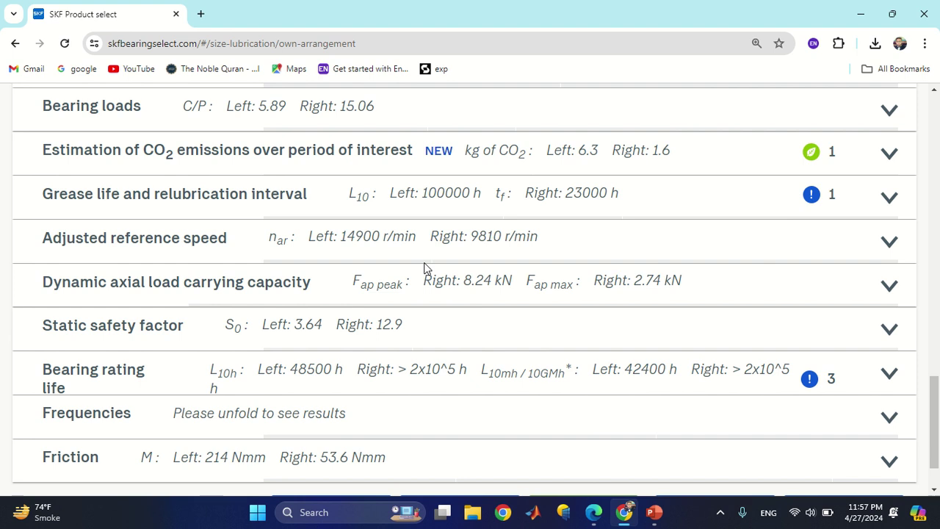
scroll(428, 269, up, 2)
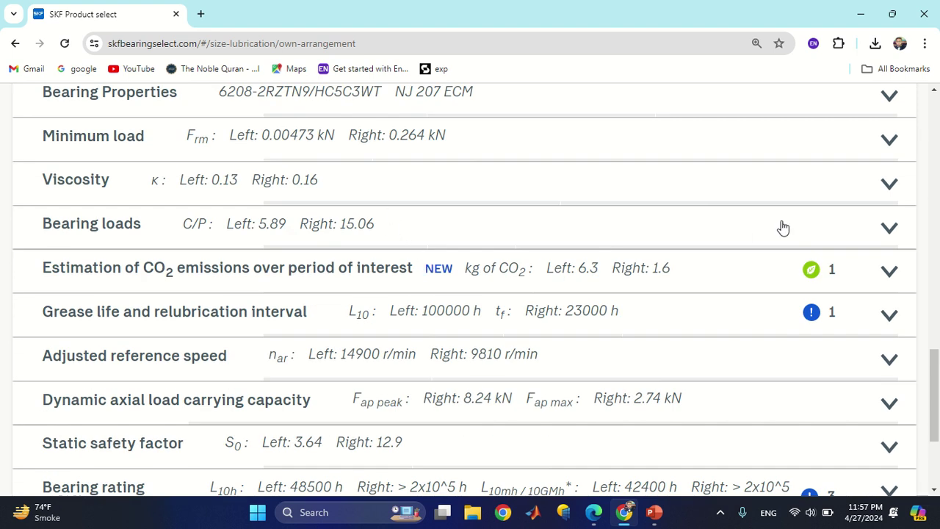
Examine the Bearing loads details for the left and right bearings, then return to the Required input section.
click(887, 231)
scroll(735, 312, down, 1)
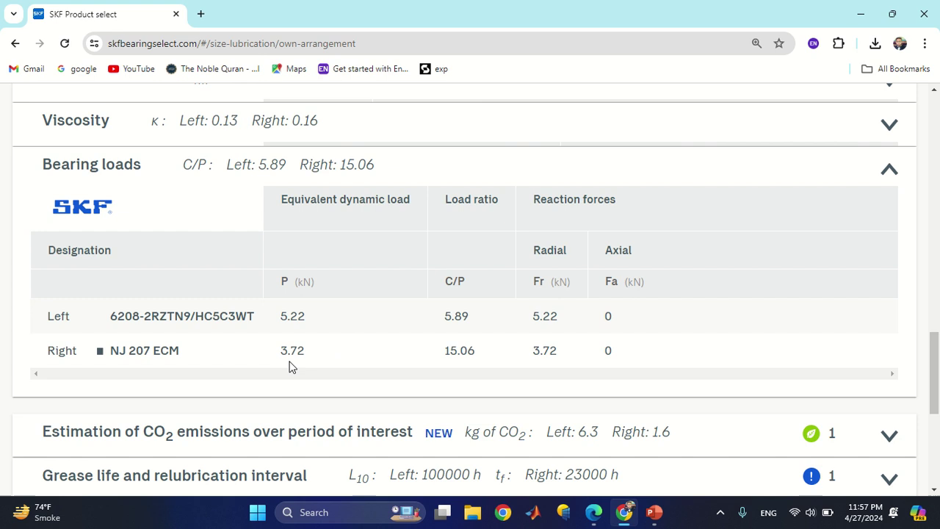
scroll(298, 365, up, 20)
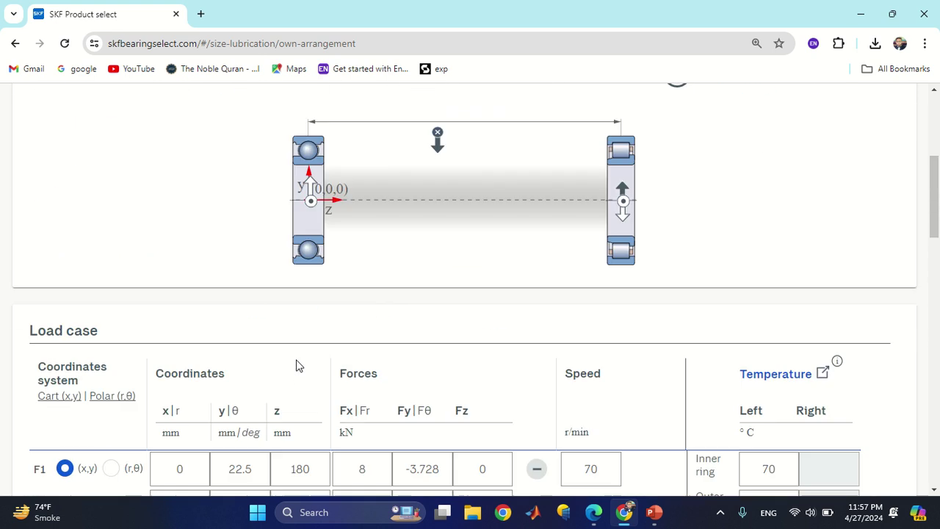
scroll(299, 365, up, 1)
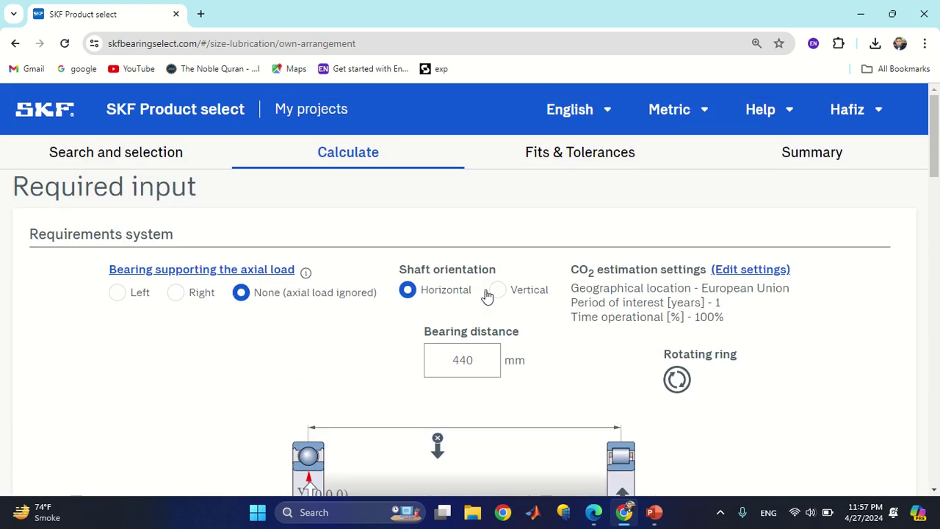
Examine the Fits & Tolerances page, from the standard fit recommendation and tolerance diagram through the notes below it.
click(594, 164)
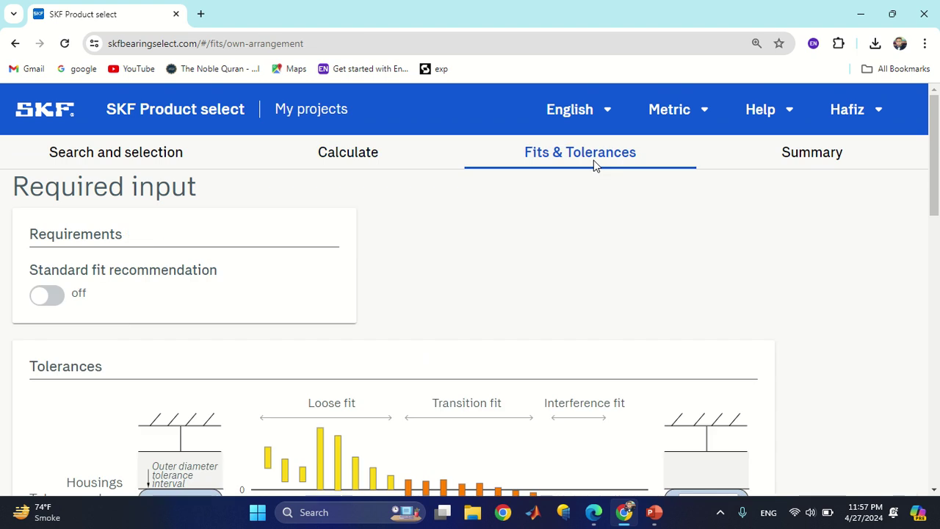
scroll(556, 287, down, 7)
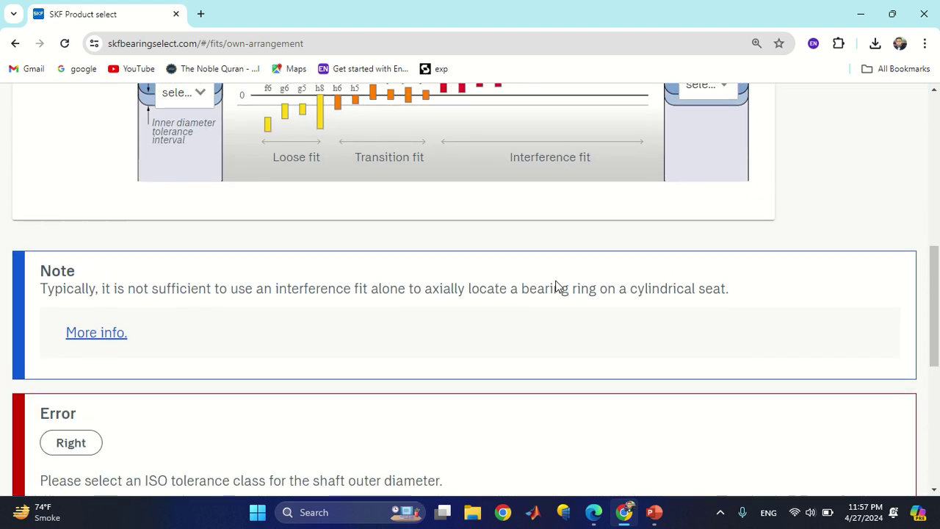
scroll(556, 287, up, 7)
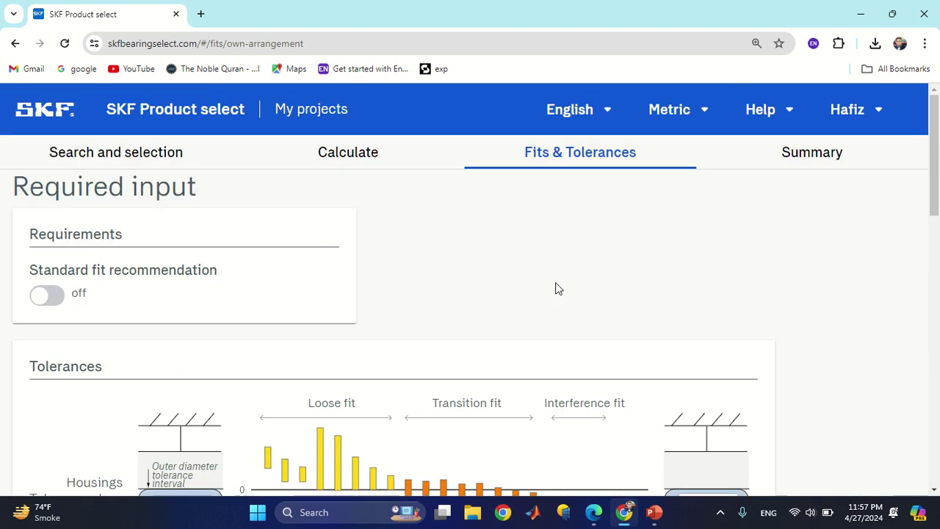
View the bearing results Summary and inspect the report download form's information fields, closing the form without downloading.
click(808, 163)
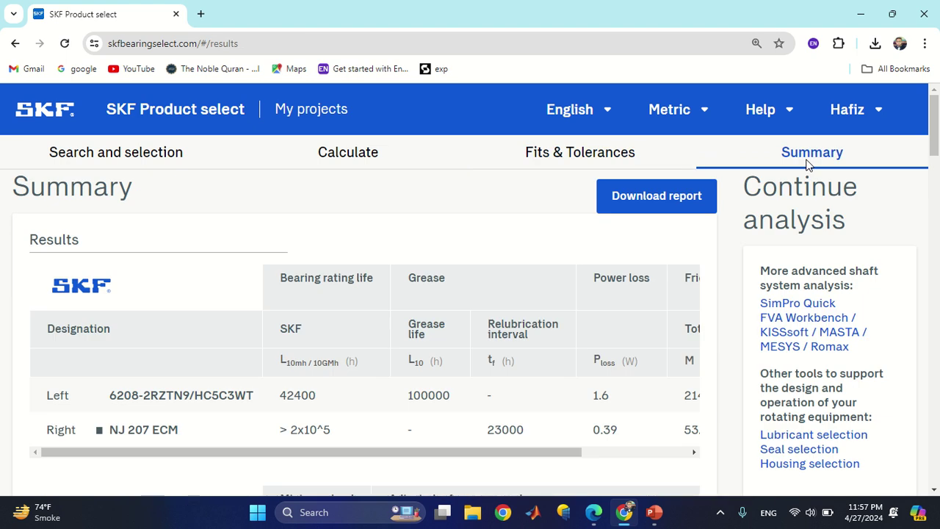
click(688, 211)
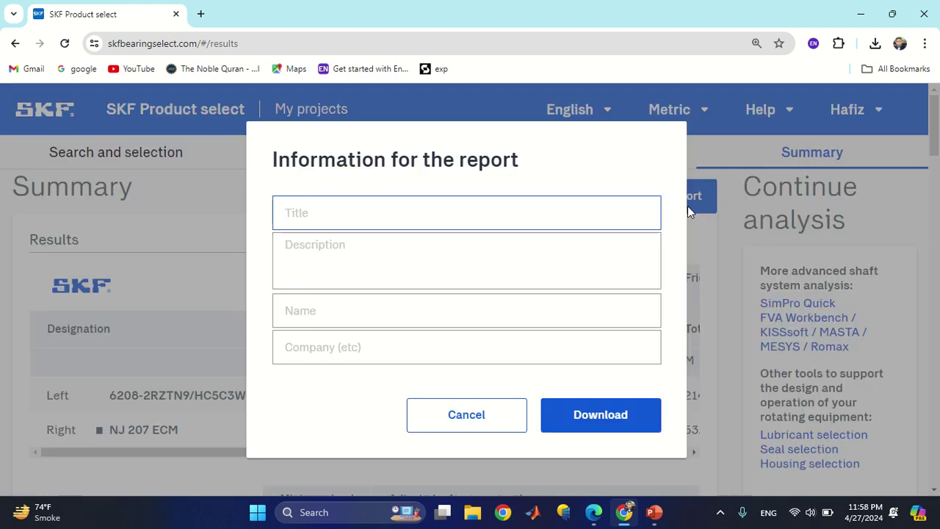
click(436, 220)
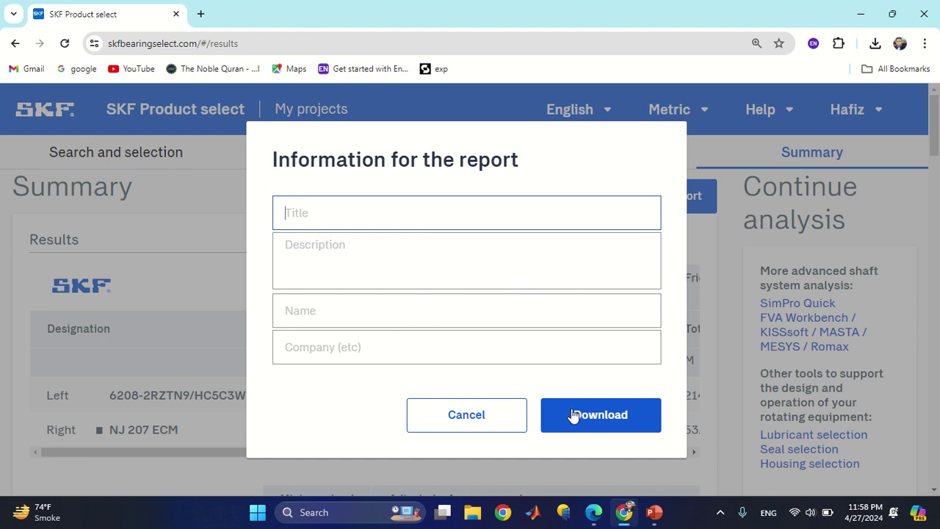
click(462, 416)
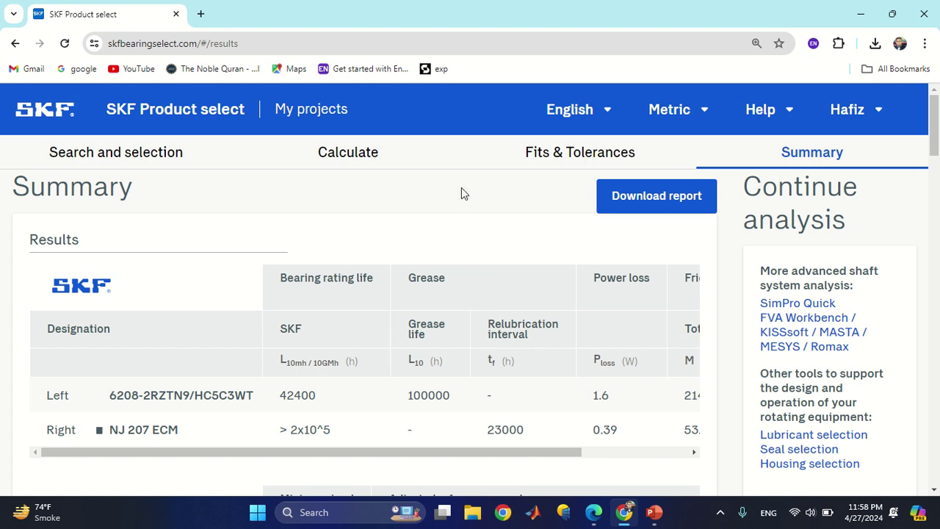
mouse_move(420, 8)
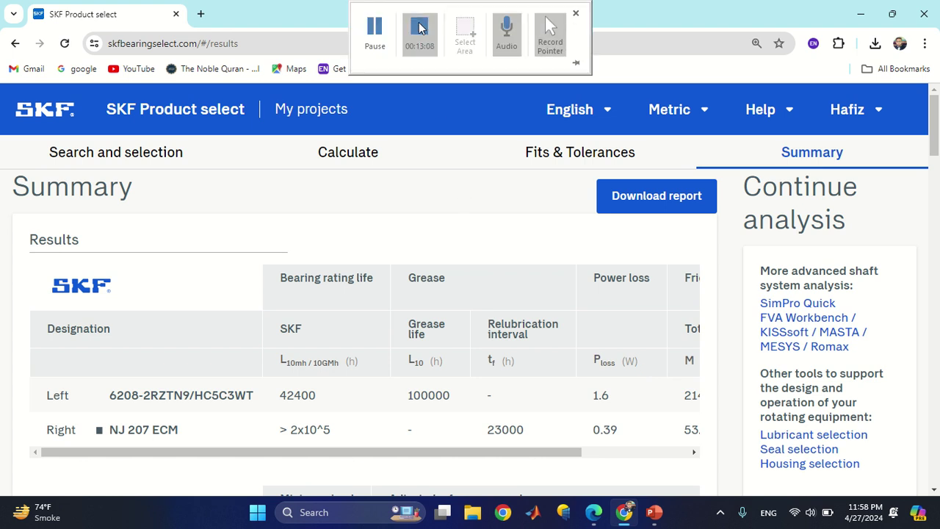